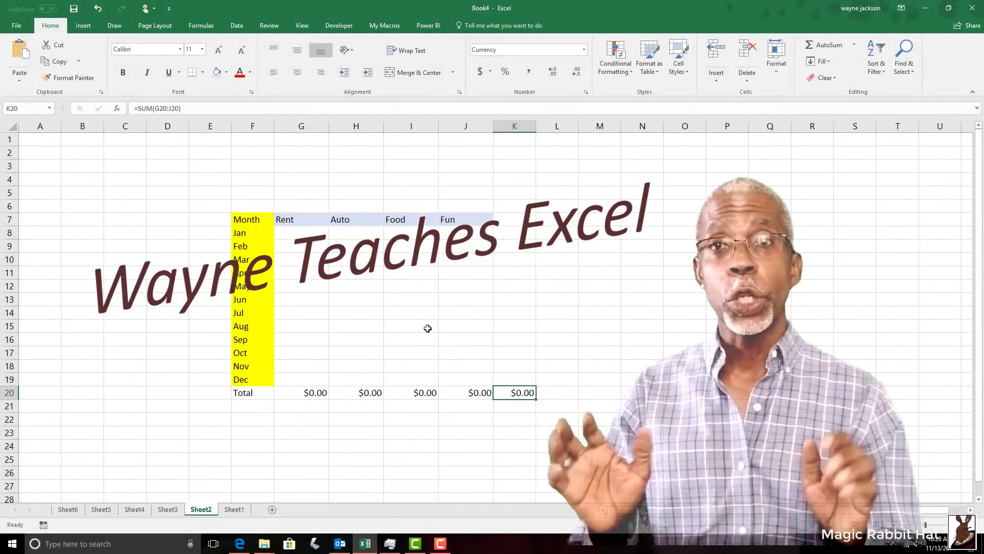
Group Sheet5 through Sheet1 and enter 1000 for February Rent (G9) and 500 for Auto (H9)
key(ctrl+Page_Up)
key(ctrl+Page_Up)
key(ctrl+Page_Up)
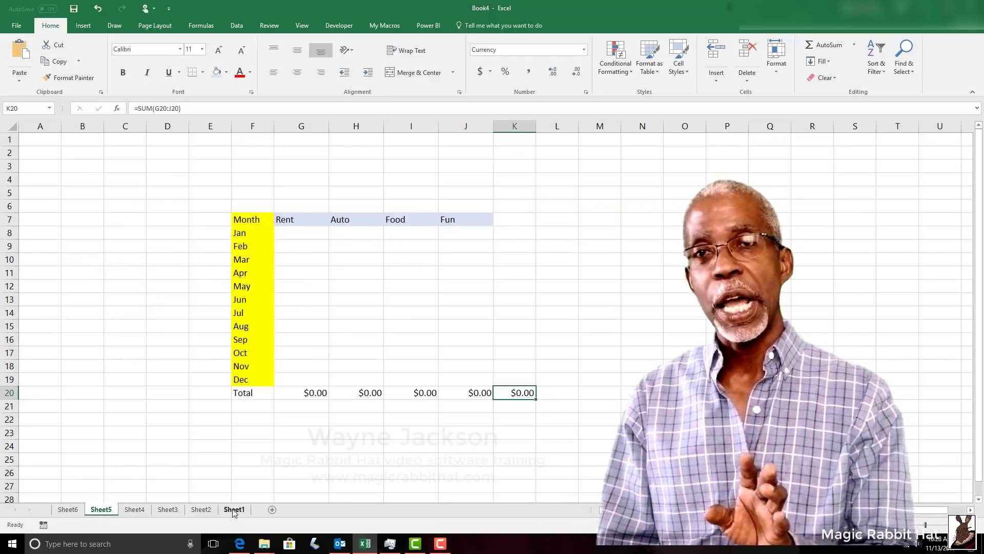
shift+click(233, 510)
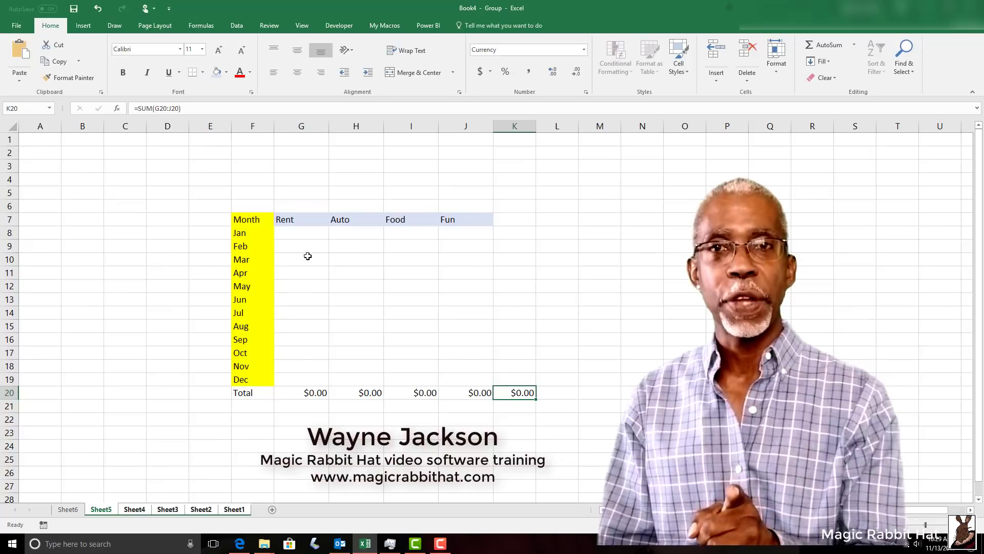
click(315, 246)
text(1000)
key(Return)
click(353, 245)
text(500)
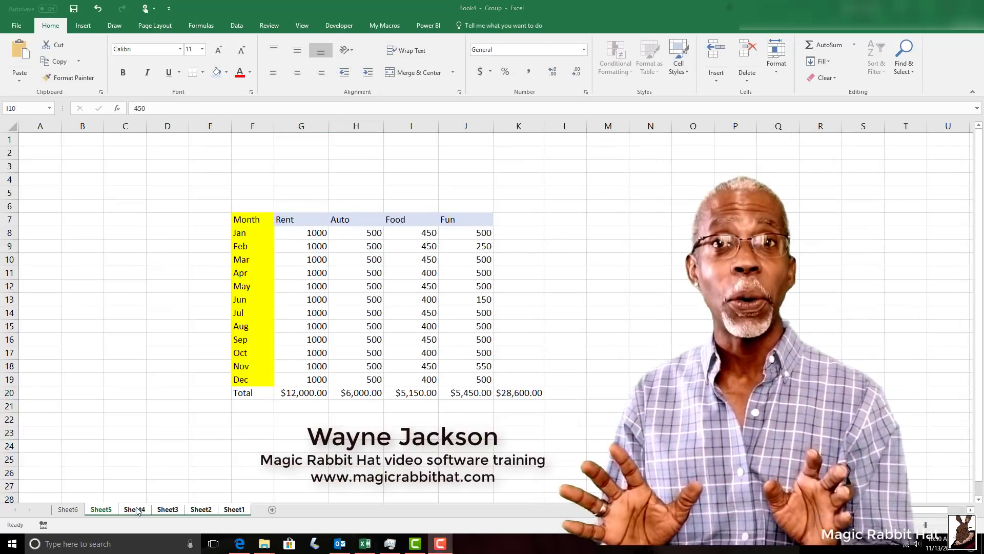
Ungroup the sheets and check the K20 grand total formula on Sheet3
right_click(143, 509)
click(176, 501)
click(68, 509)
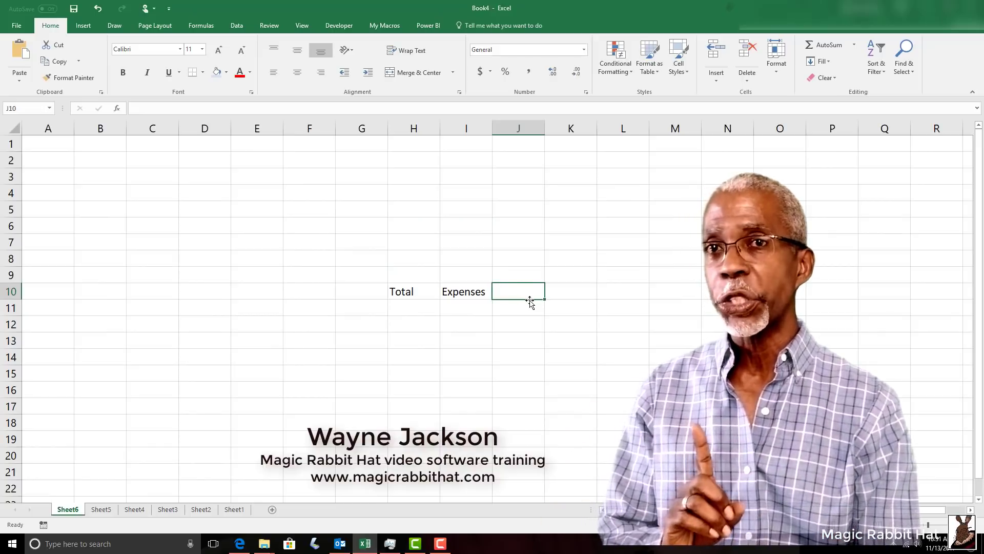
click(177, 511)
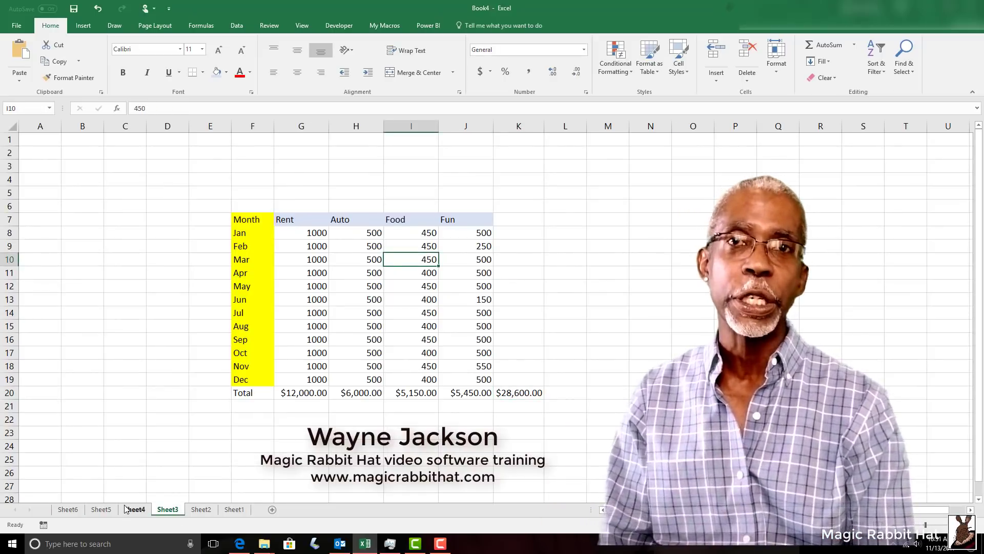
click(515, 393)
Enter =SUM(Sheet5:Sheet1!K20) in Sheet6 J10 and confirm it returns 143000
click(78, 510)
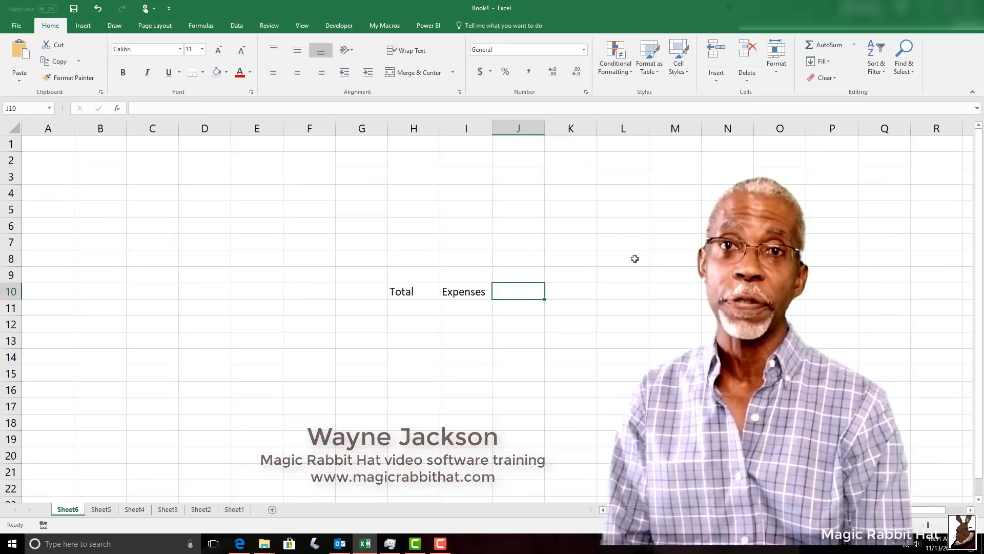
text(=sum)
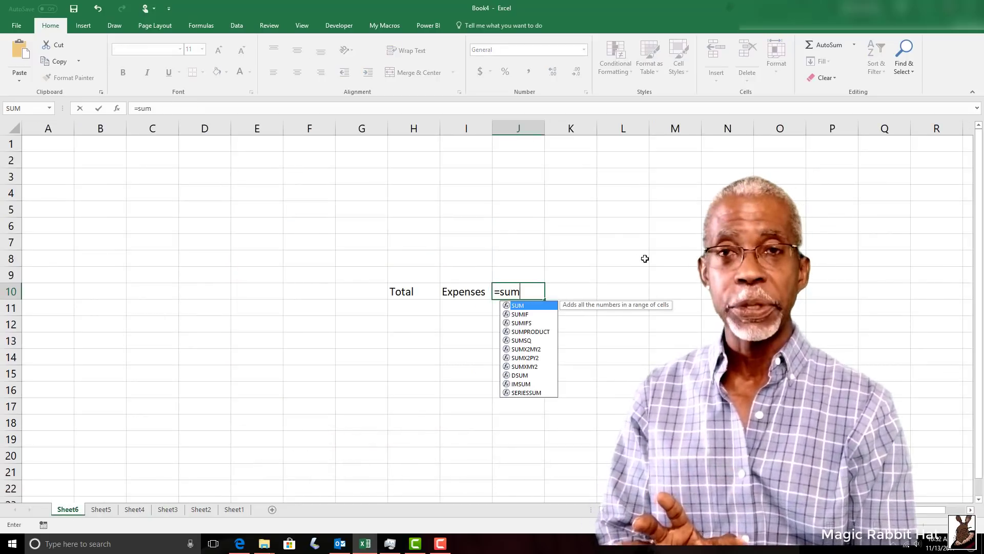
text(()
click(101, 509)
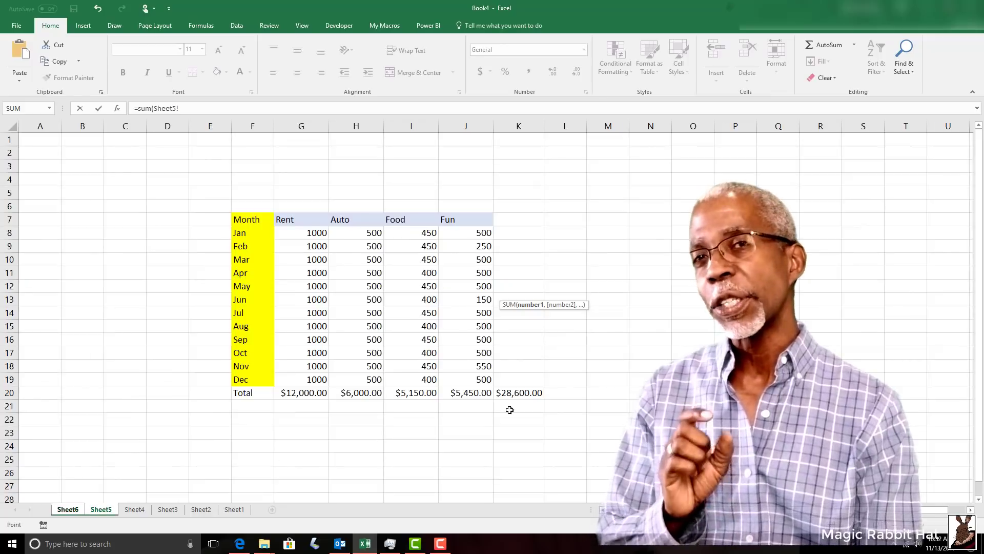
click(516, 394)
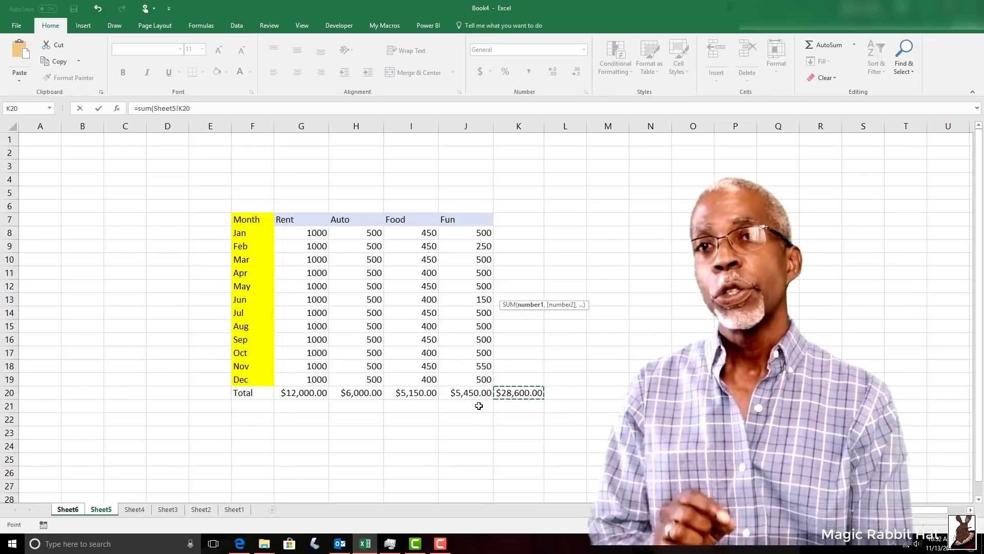
shift+click(236, 514)
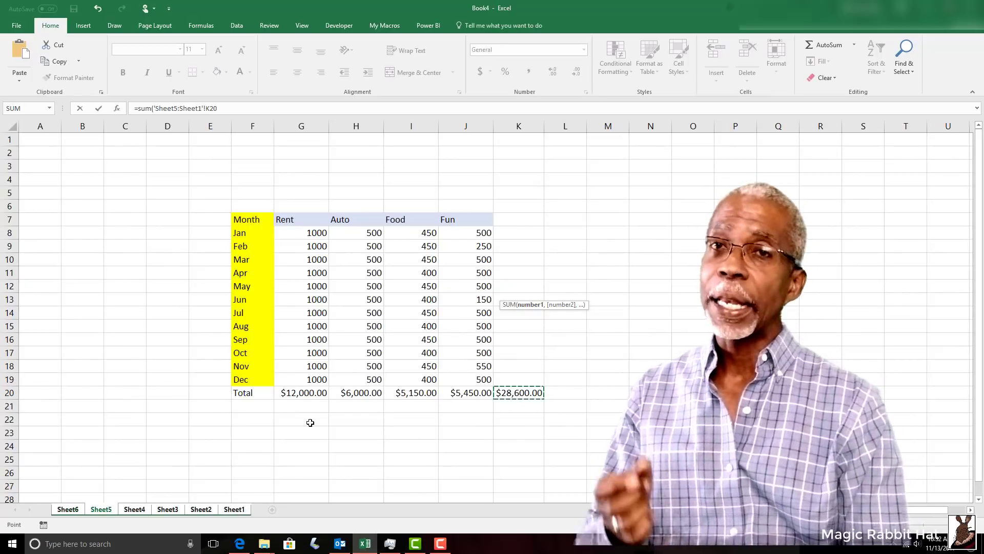
text())
key(Return)
key(Up)
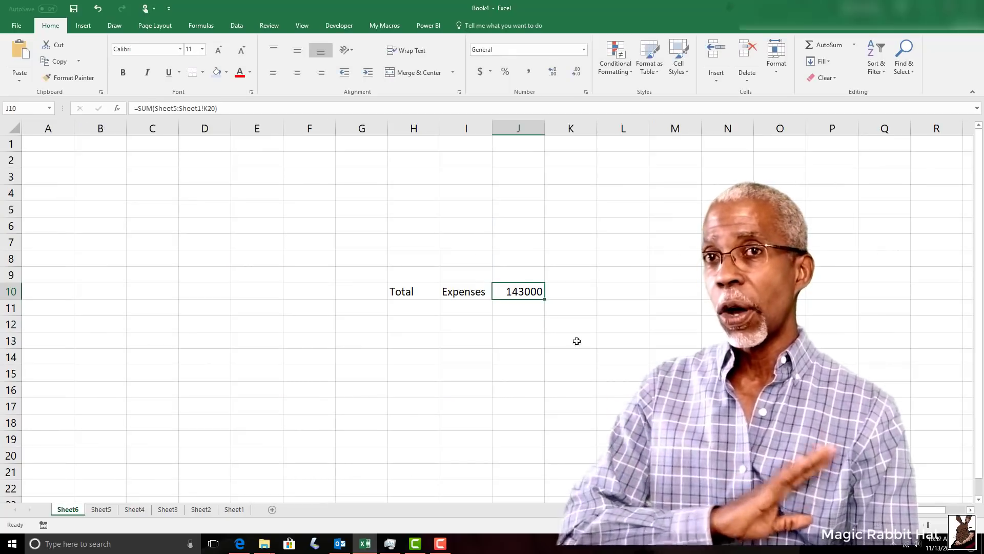
key(F2)
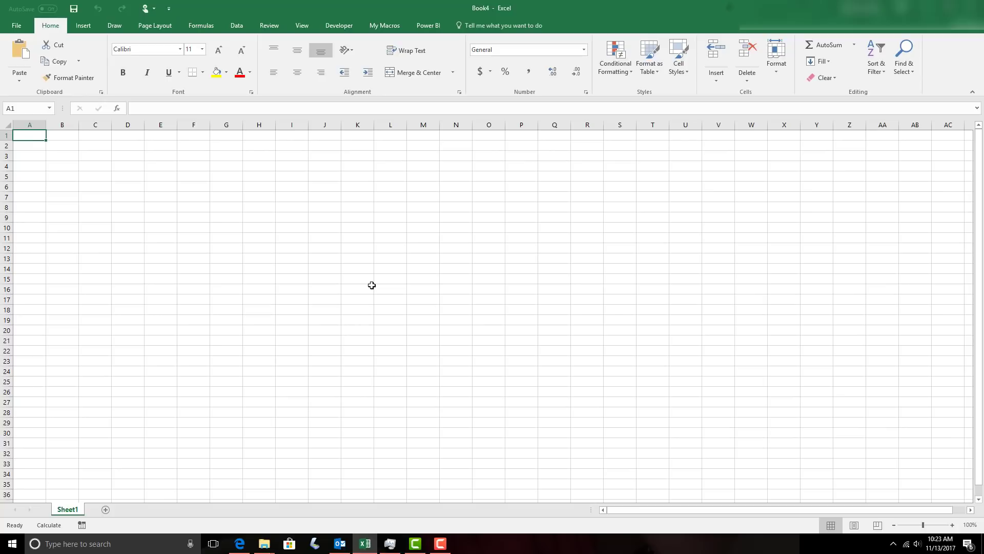
Insert new worksheets with Shift+F11 until the workbook reaches Sheet6
key(shift+F11)
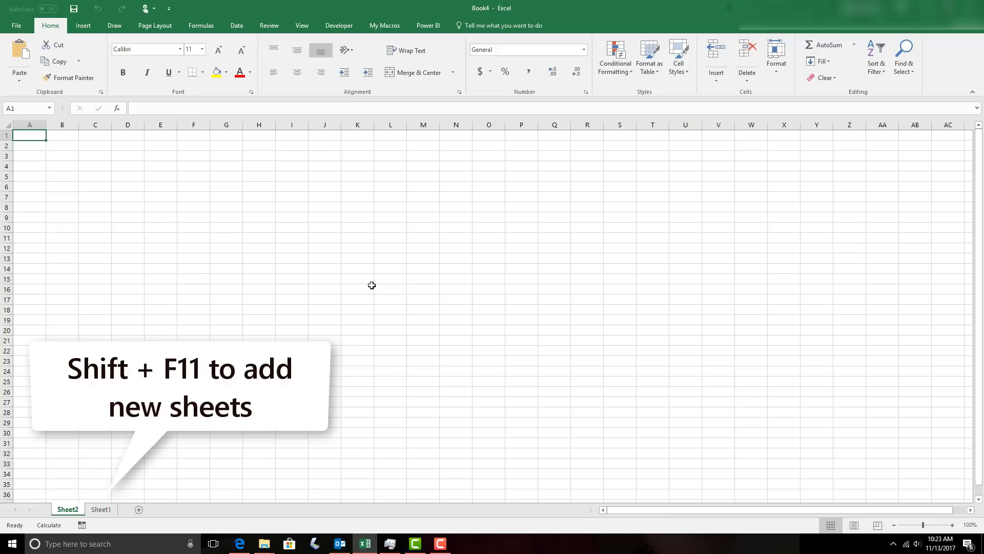
key(shift+F11)
key(shift+F11)
key(shift+F11)
key(shift+F11)
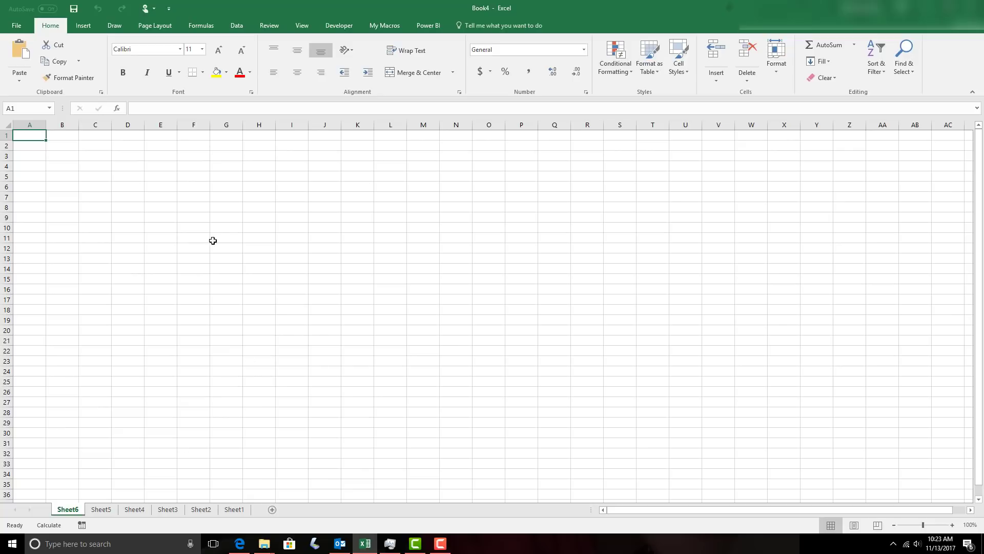
Type 'Total' in H10 and 'Expenses' in I10 on Sheet6
click(256, 227)
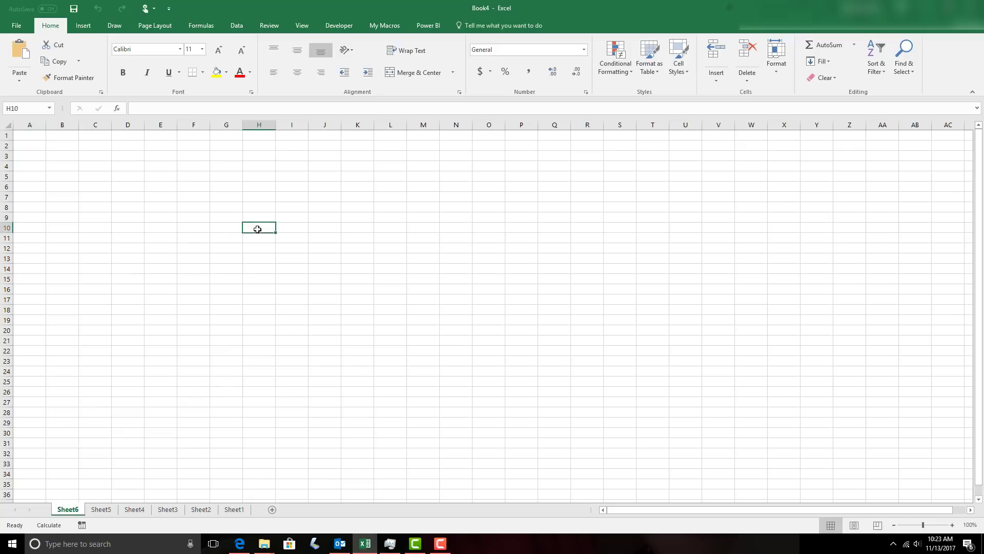
text(Total)
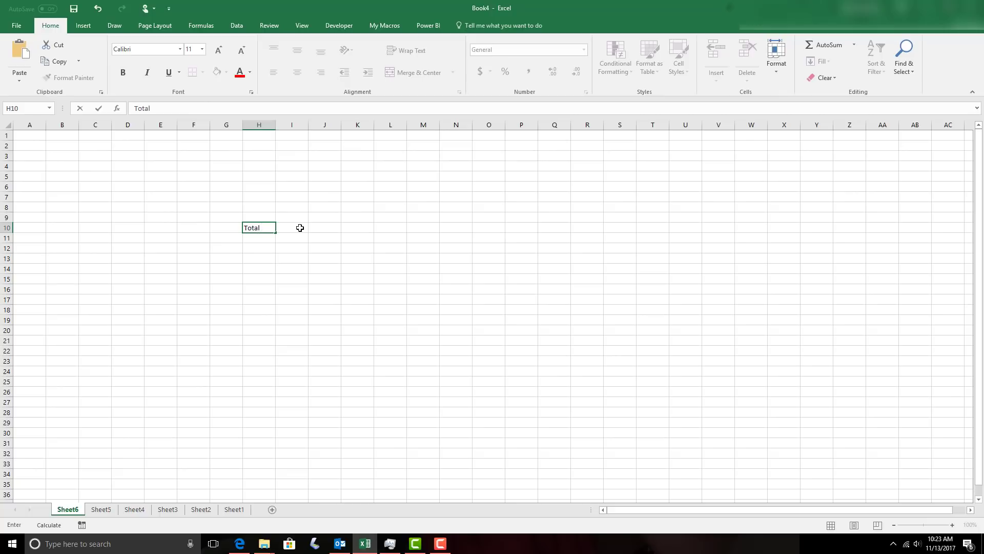
click(300, 228)
text(Expenses)
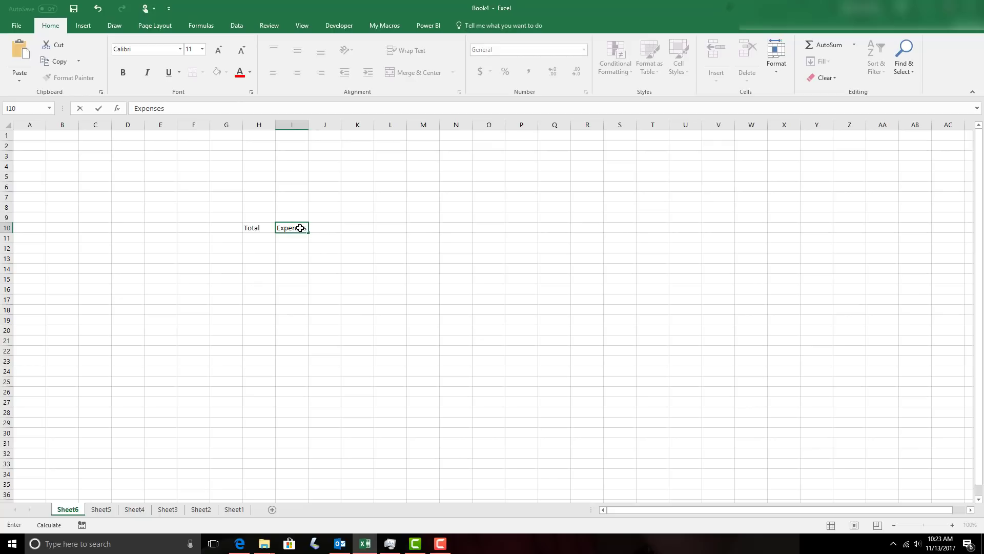
key(Tab)
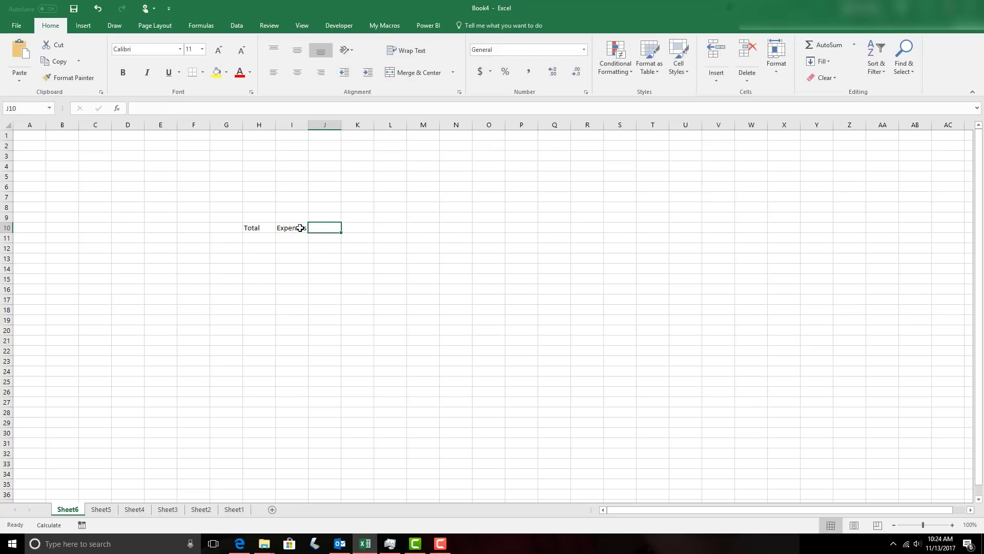
scroll(300, 227, up, 4)
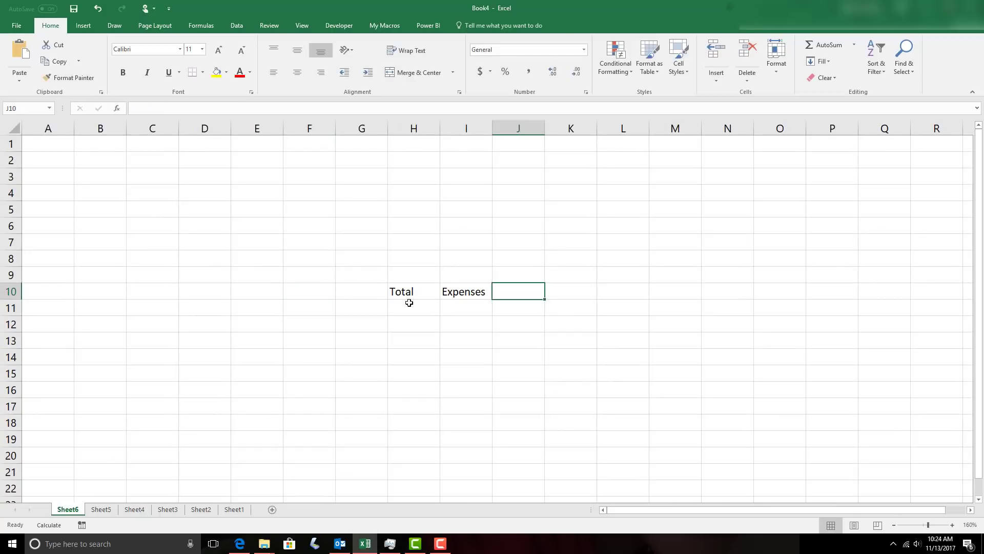
Group Sheet5 through Sheet1, then ungroup them
click(105, 511)
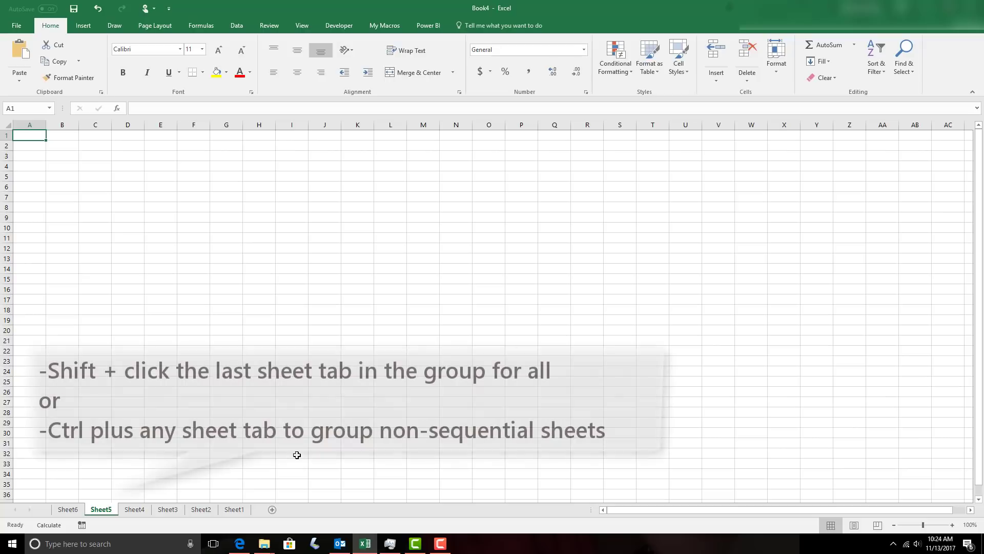
shift+click(237, 512)
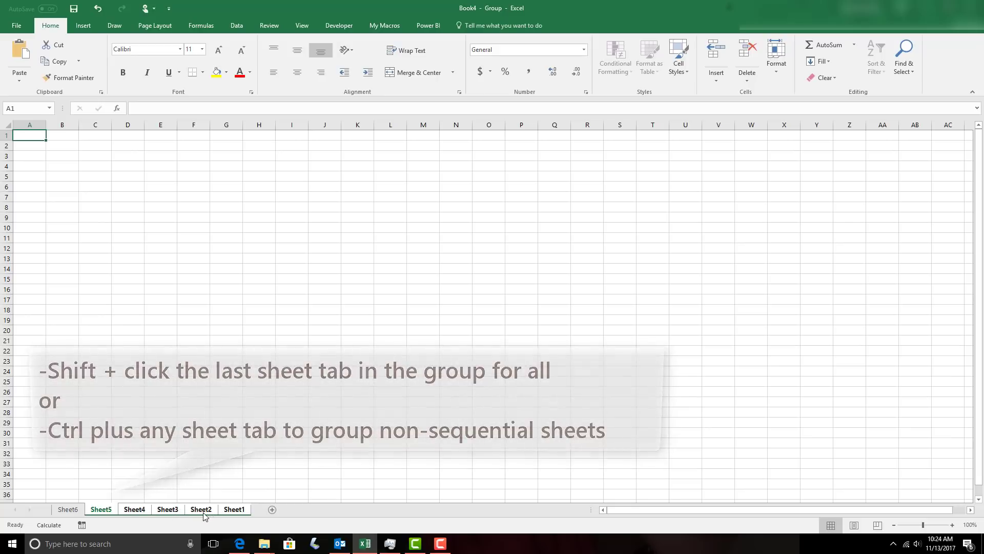
right_click(139, 512)
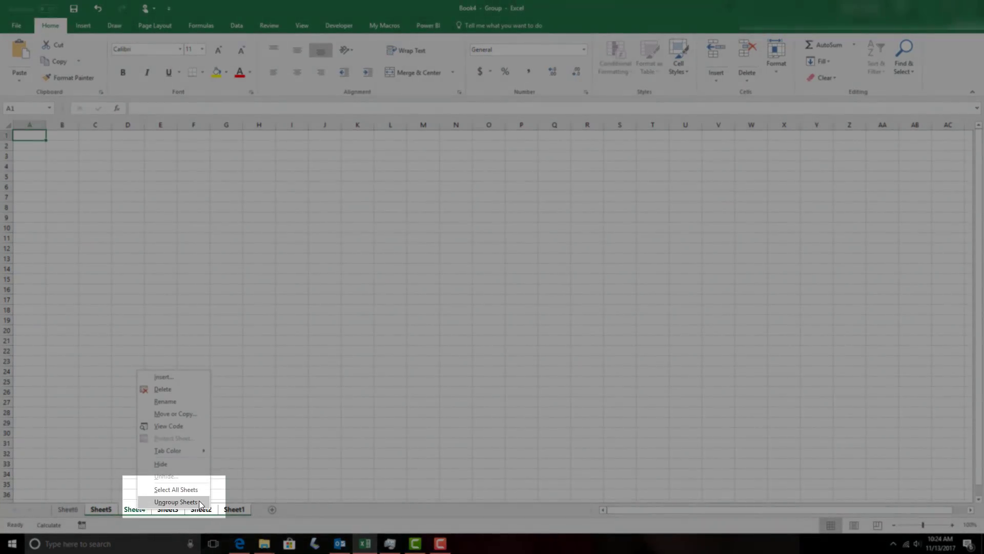
click(199, 501)
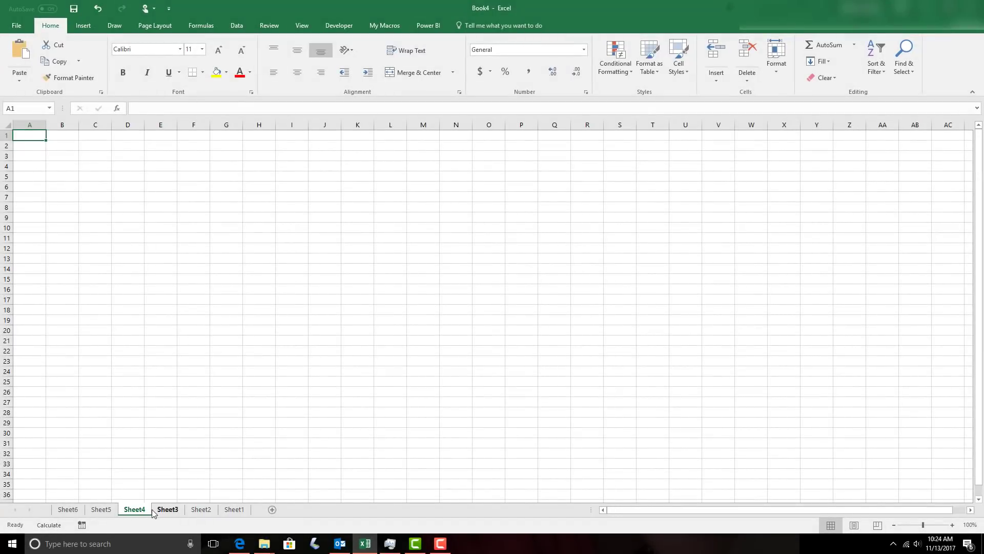
Group Sheet5 with only Sheet3 and Sheet1, then ungroup again
click(103, 510)
ctrl+click(167, 510)
ctrl+click(233, 510)
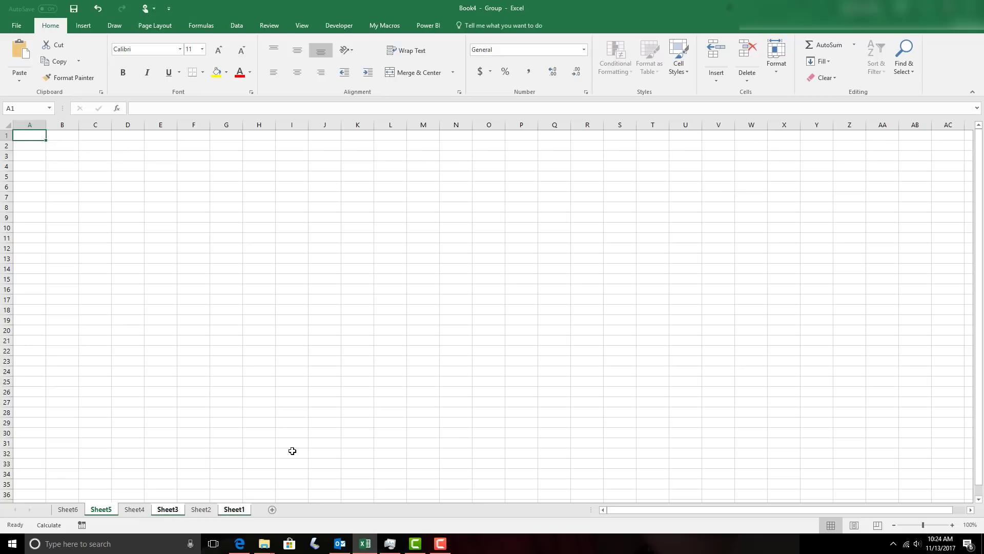
right_click(101, 513)
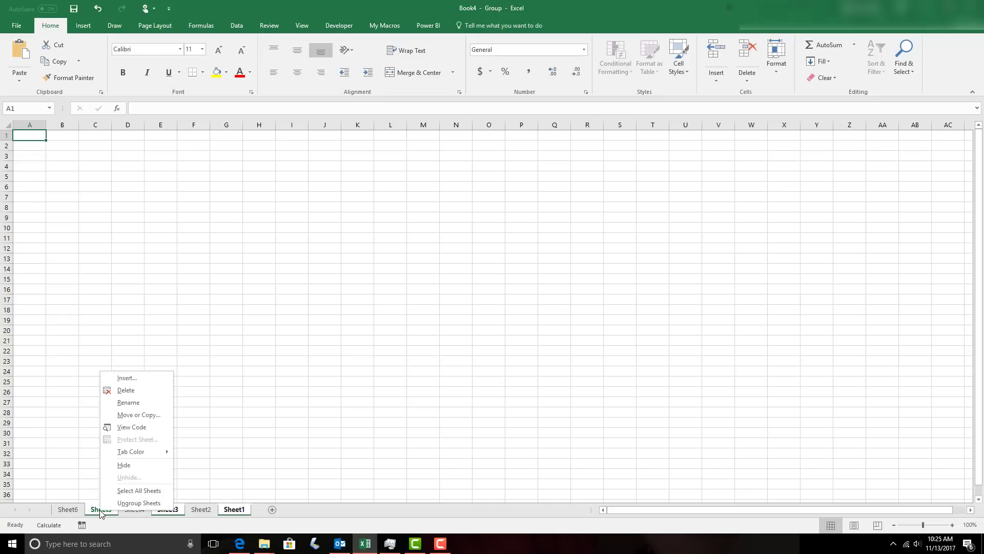
click(128, 502)
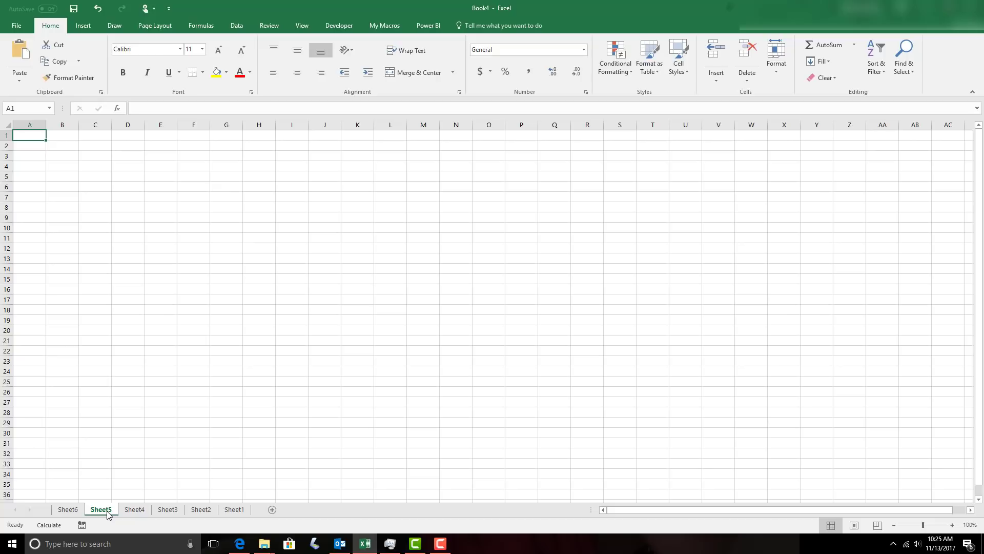
Regroup Sheet5 through Sheet1 as one group
shift+click(234, 511)
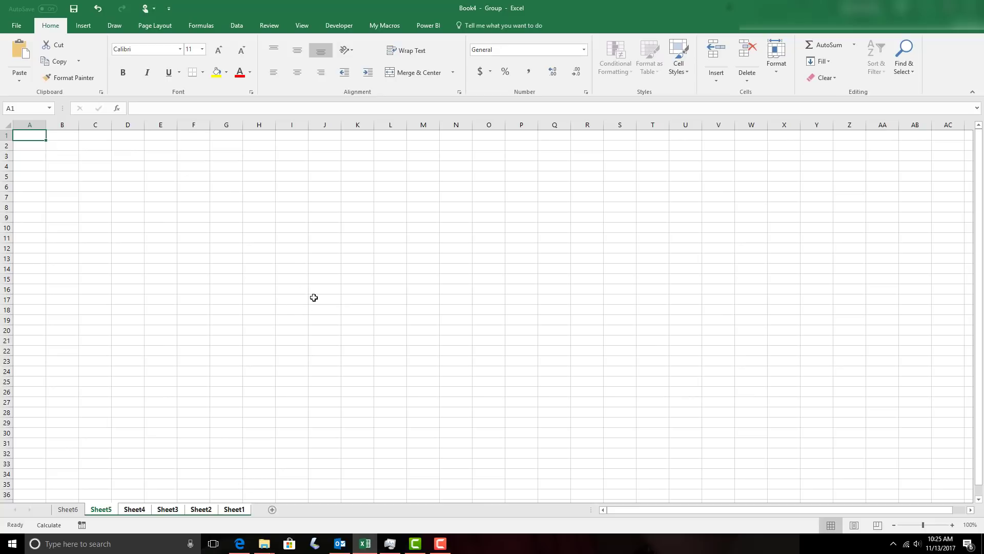
scroll(366, 296, up, 1)
scroll(365, 296, up, 1)
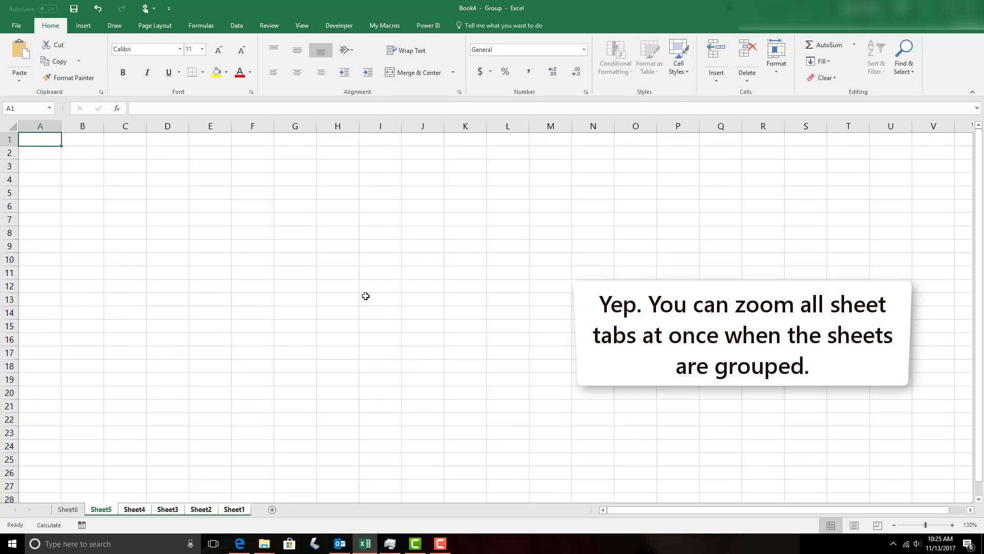
Type the headers Month, Rent, Auto, Food and Fun across F7:J7
click(248, 219)
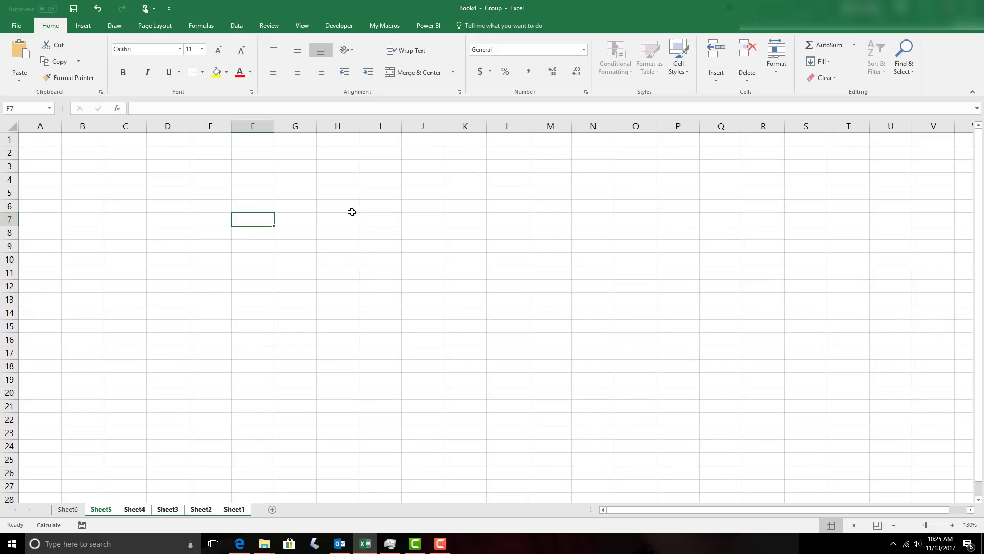
text(Month)
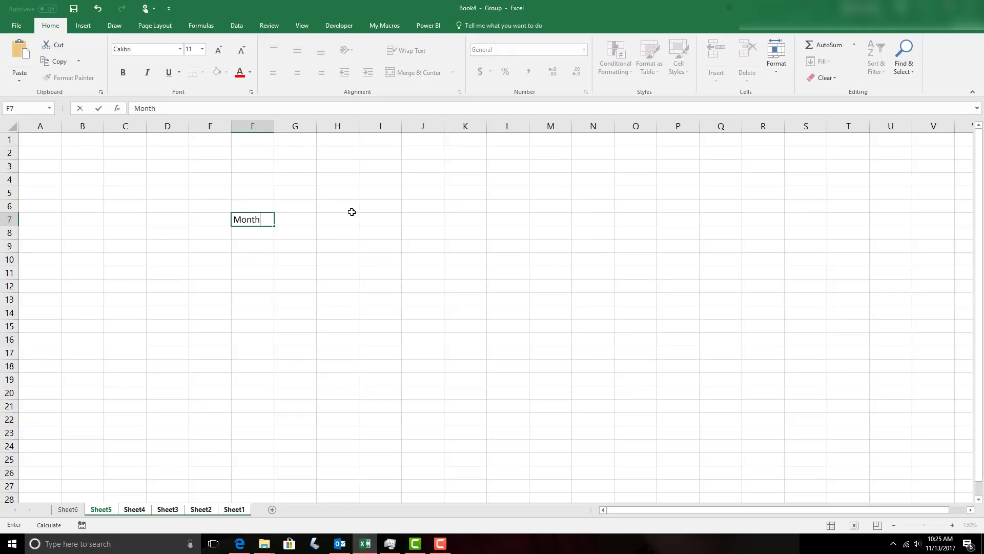
key(Tab)
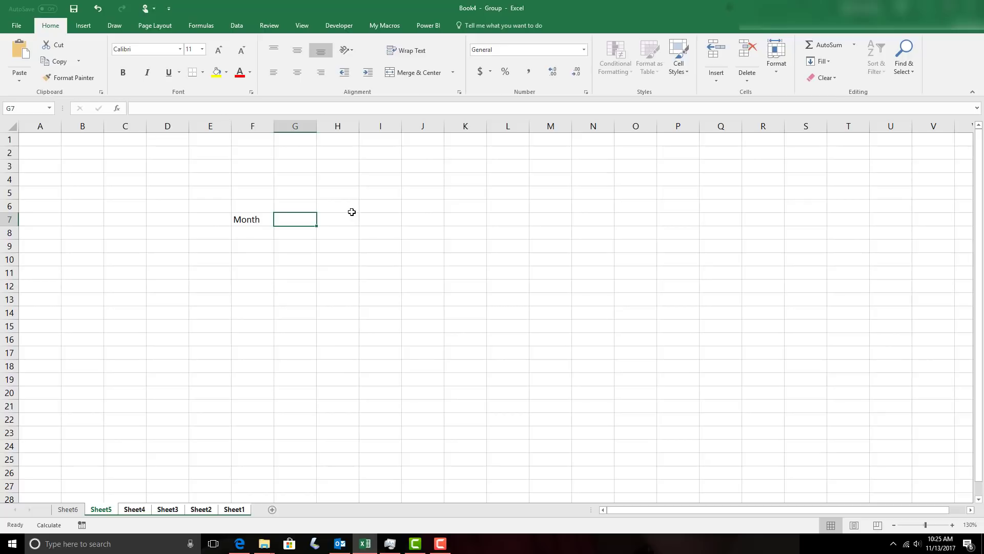
text(Rent)
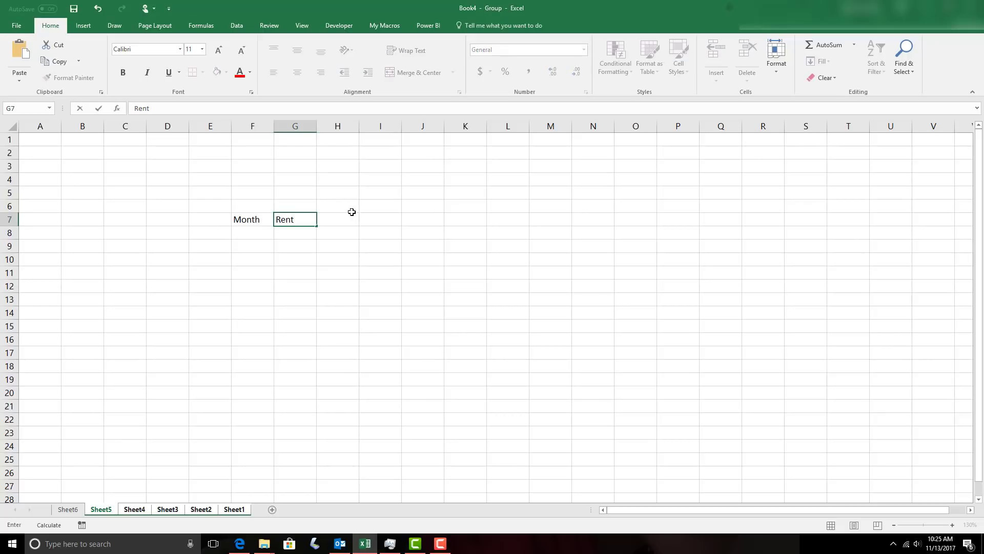
key(Tab)
text(Auto)
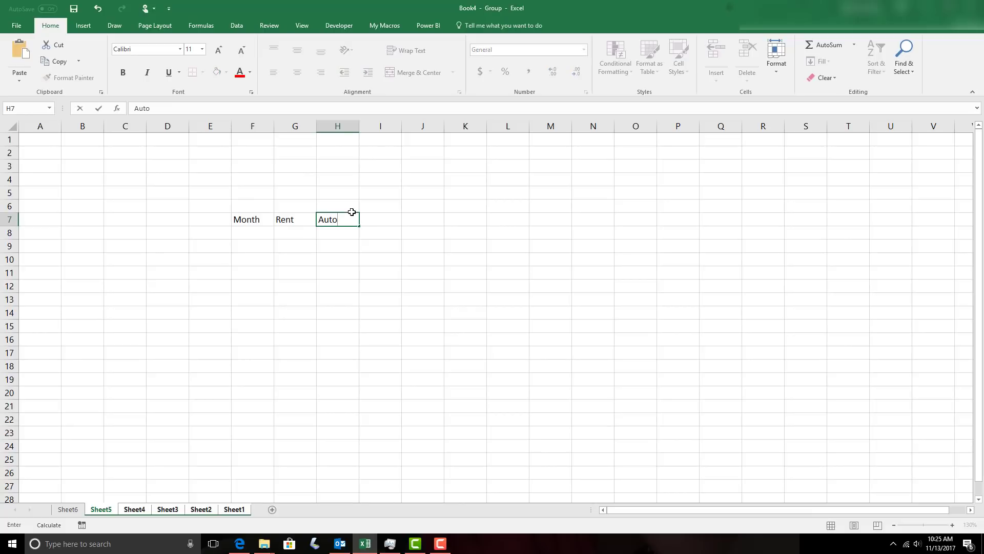
key(Tab)
text(Food)
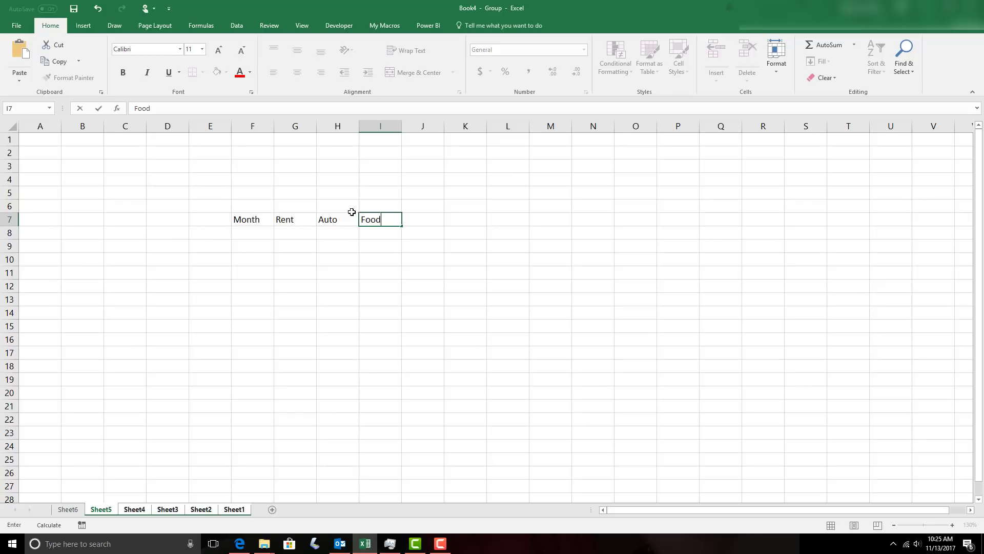
key(Tab)
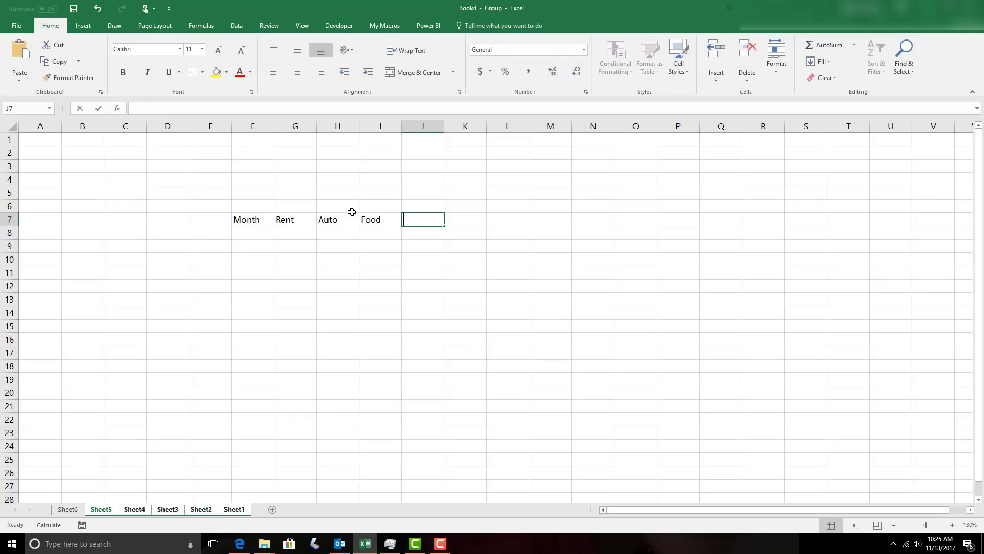
text(Fun)
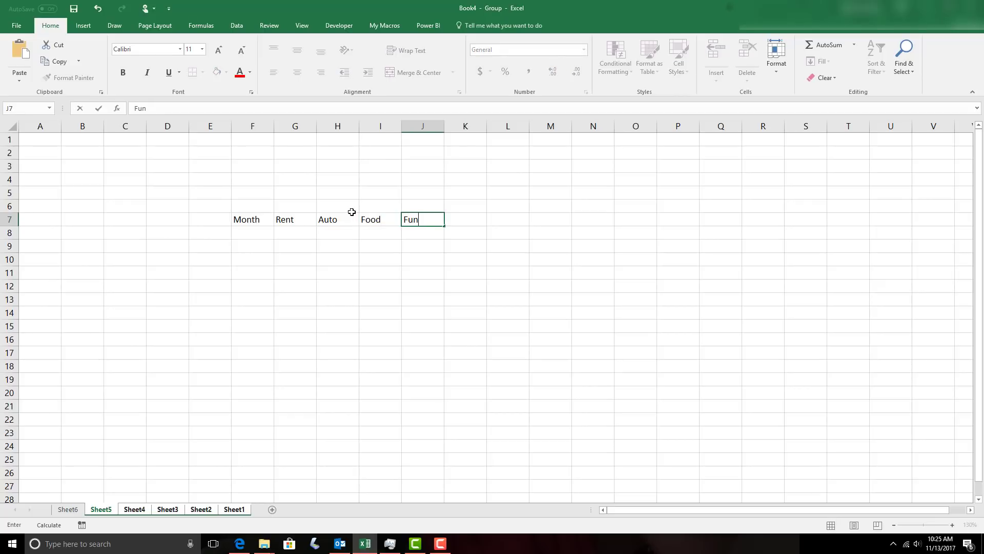
Enter Jan in F8 as the first month
click(241, 236)
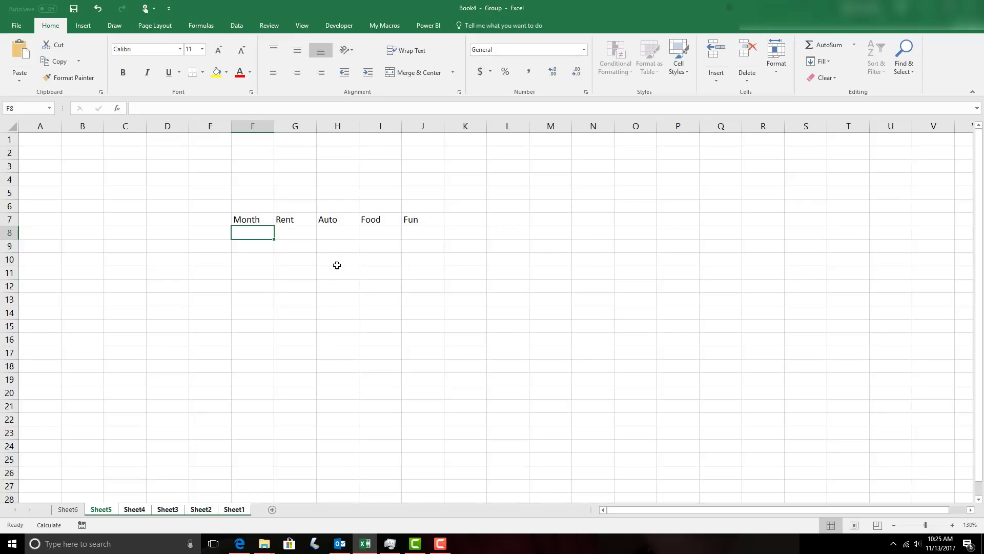
text(Jan)
key(Return)
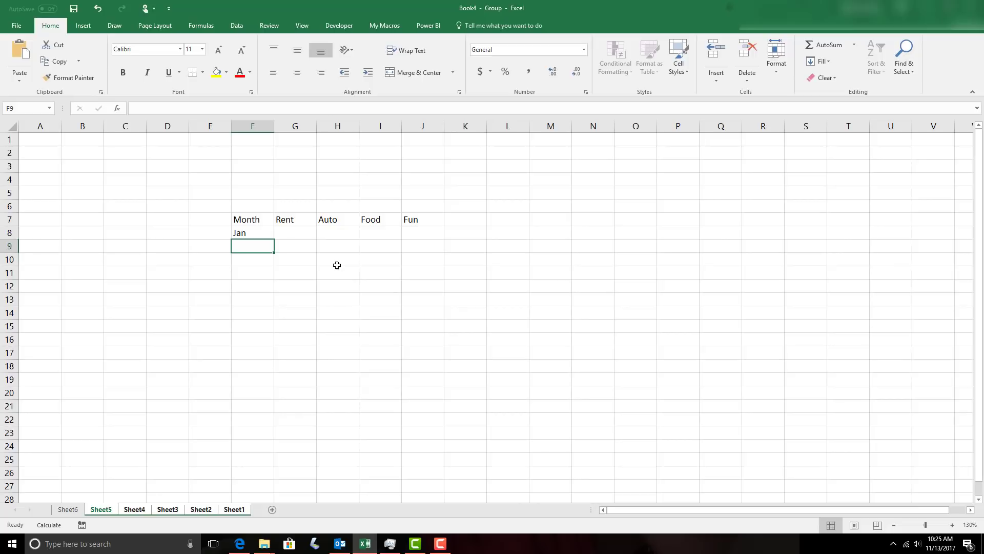
click(257, 233)
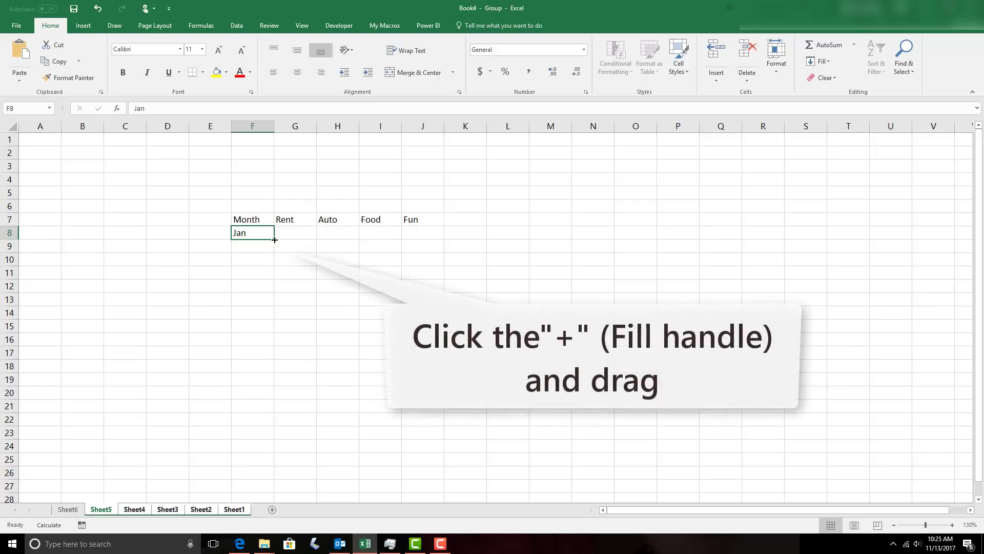
Auto-fill Feb through Dec down to F19, then select the Month column F7:F19
drag(274, 240, 274, 385)
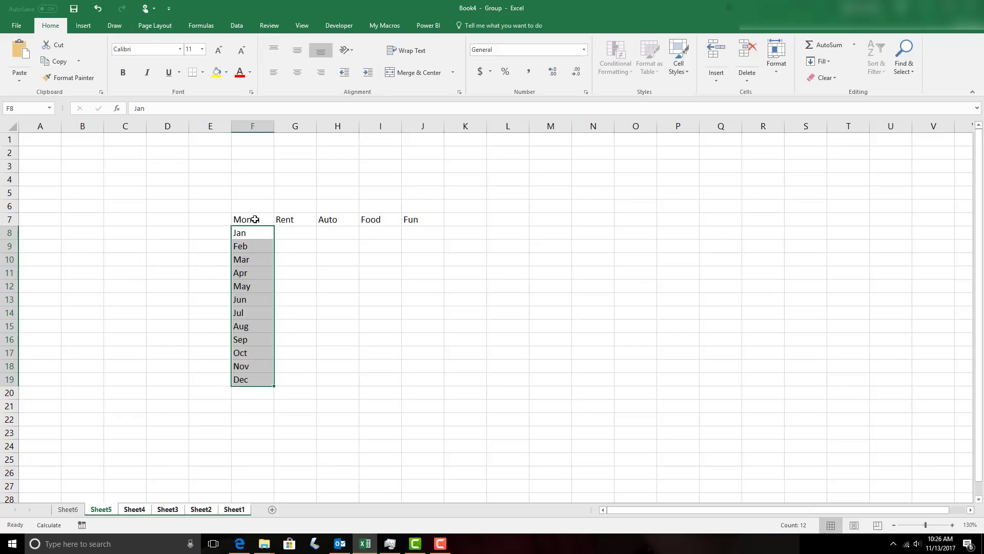
drag(255, 219, 252, 377)
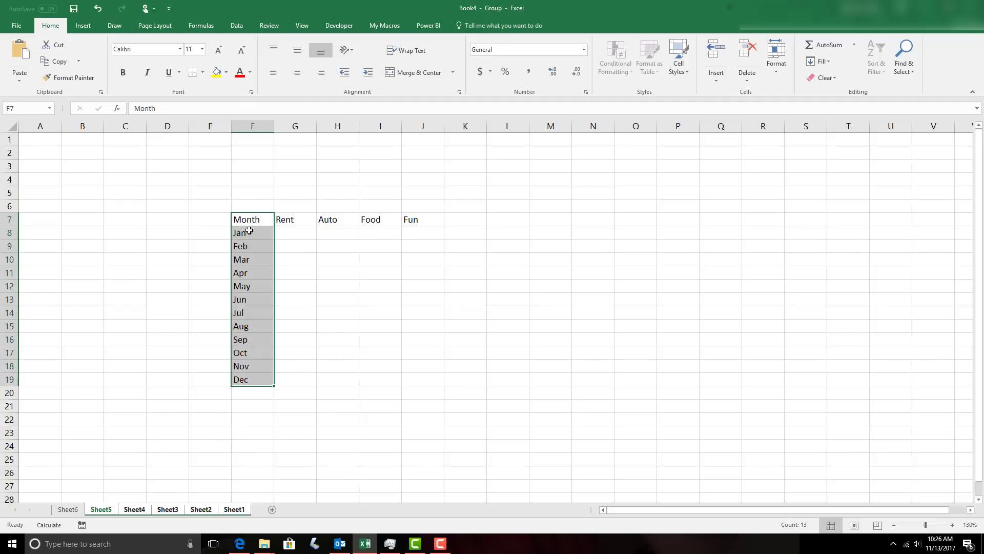
Shade F7:F19 yellow and the G7:J7 headings light blue-grey
click(217, 73)
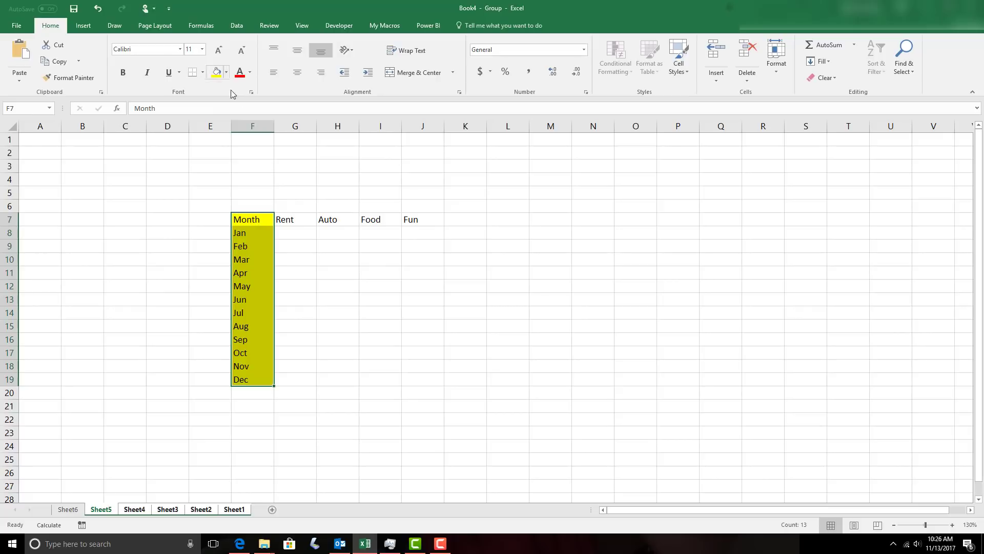
drag(287, 221, 413, 220)
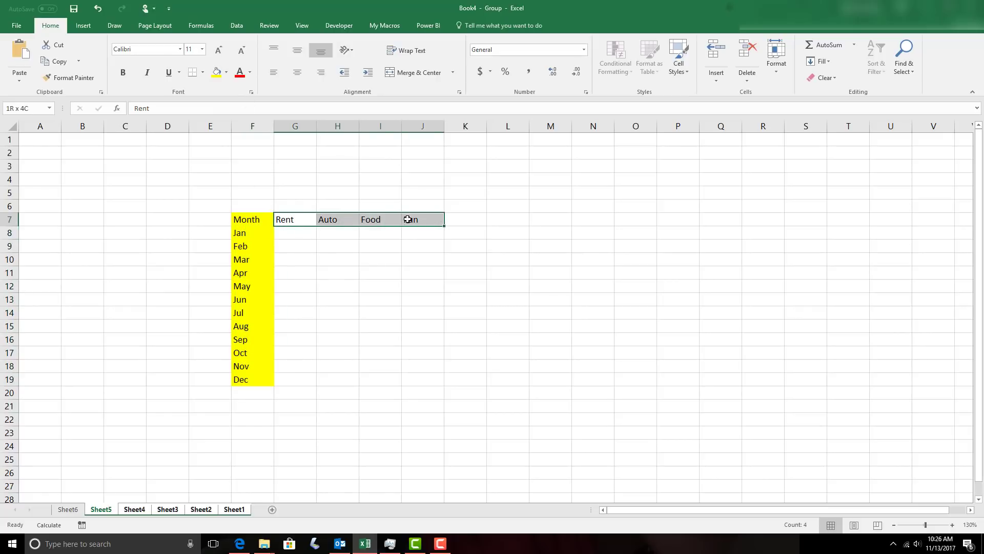
click(226, 72)
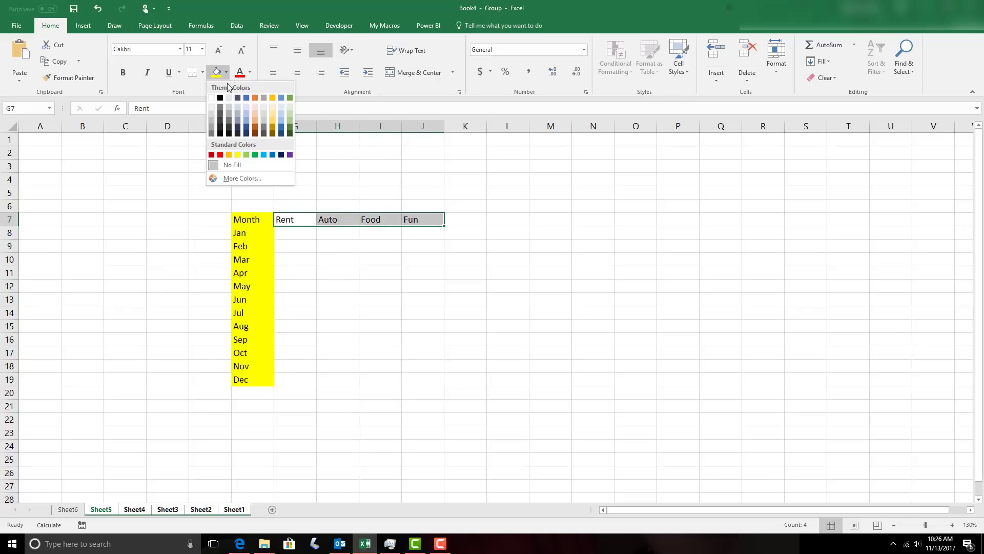
click(247, 109)
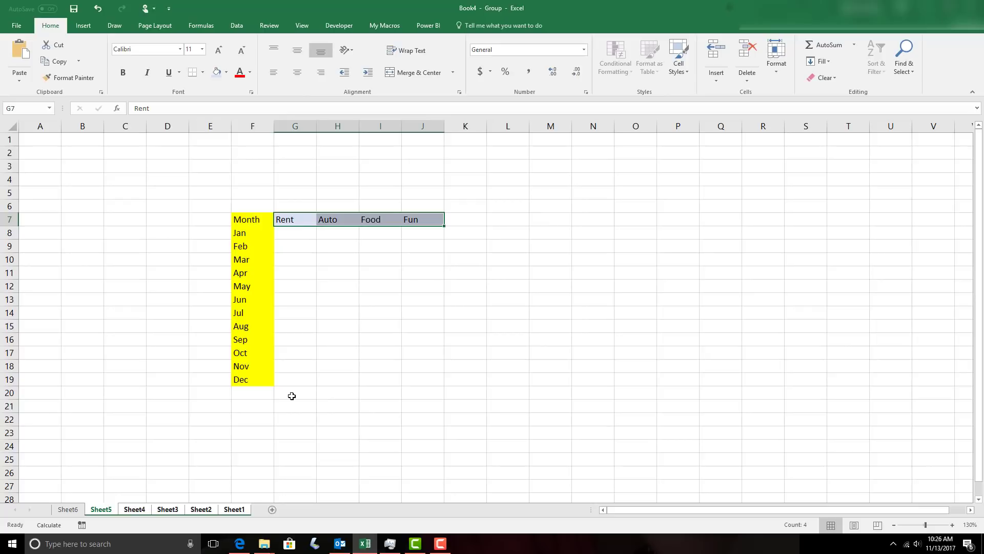
click(253, 392)
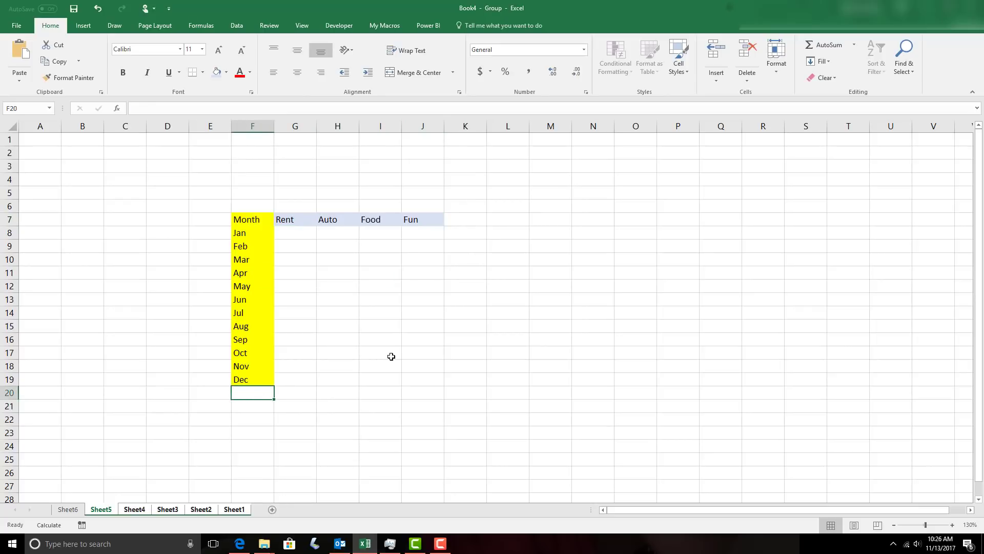
Label F20 'Total' and fill =SUM(G8:G19) across G20:J20 for each column
text(Total)
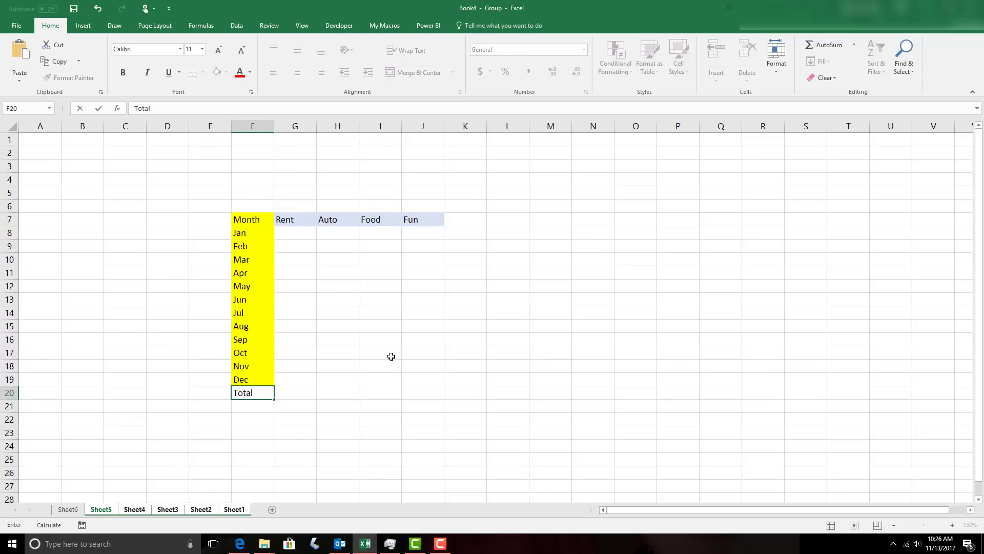
key(Return)
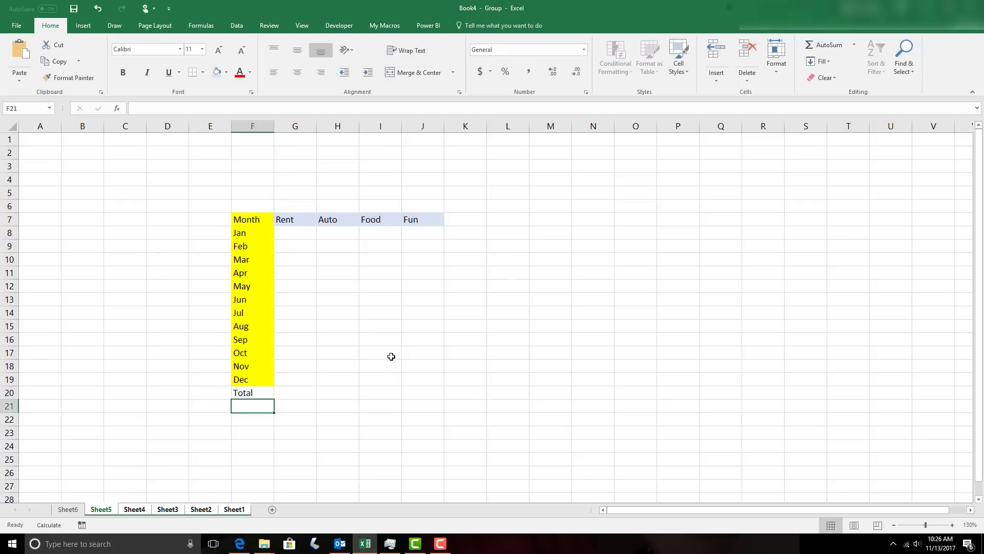
click(296, 392)
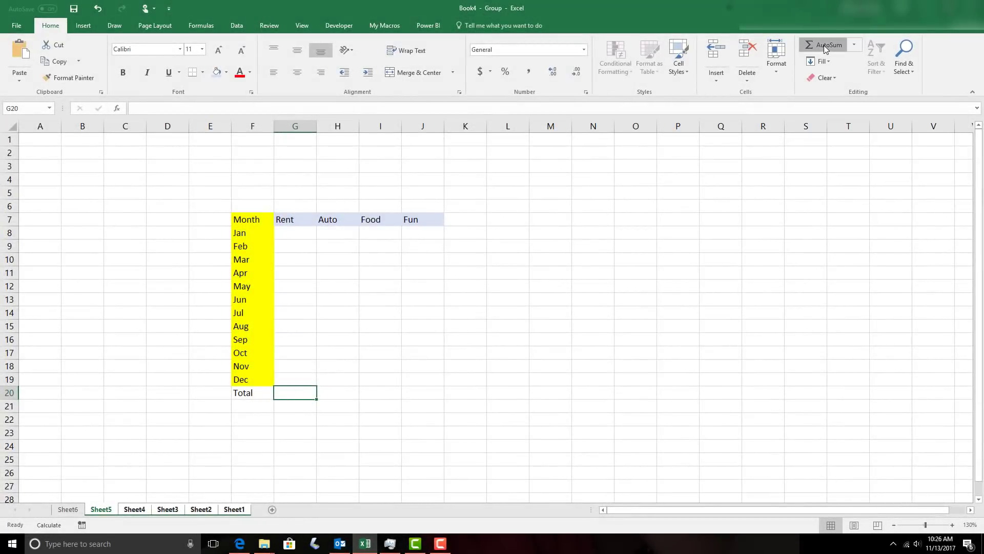
click(823, 45)
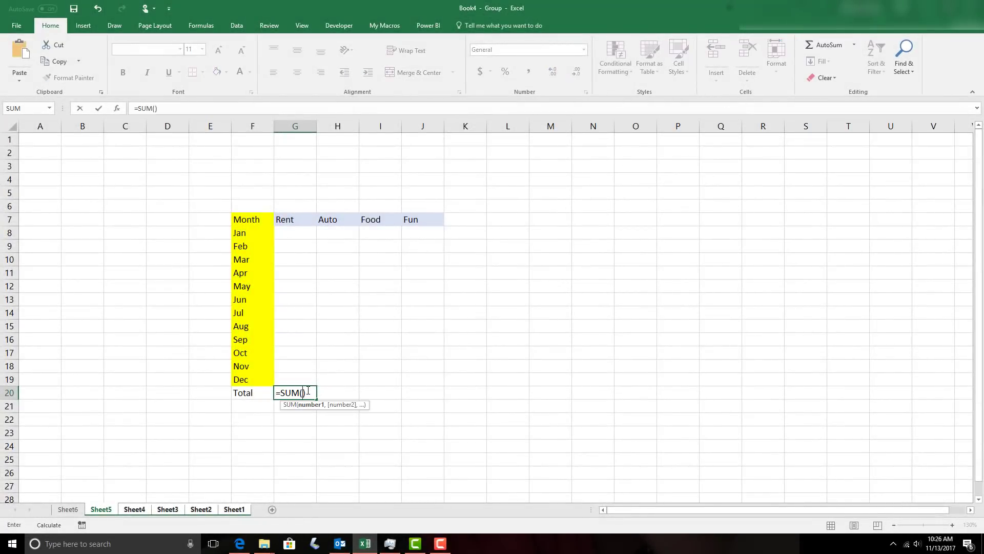
drag(294, 231, 301, 379)
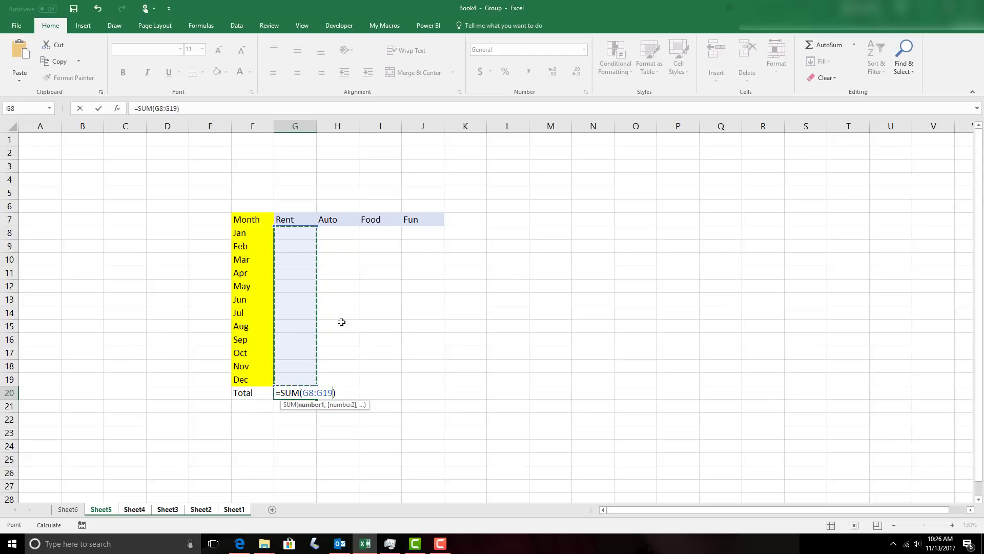
key(Return)
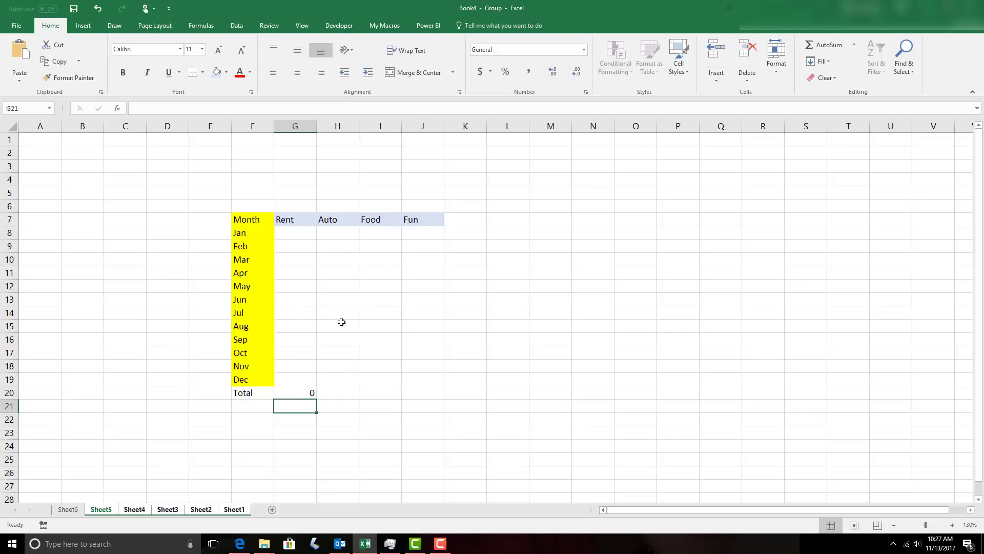
click(302, 394)
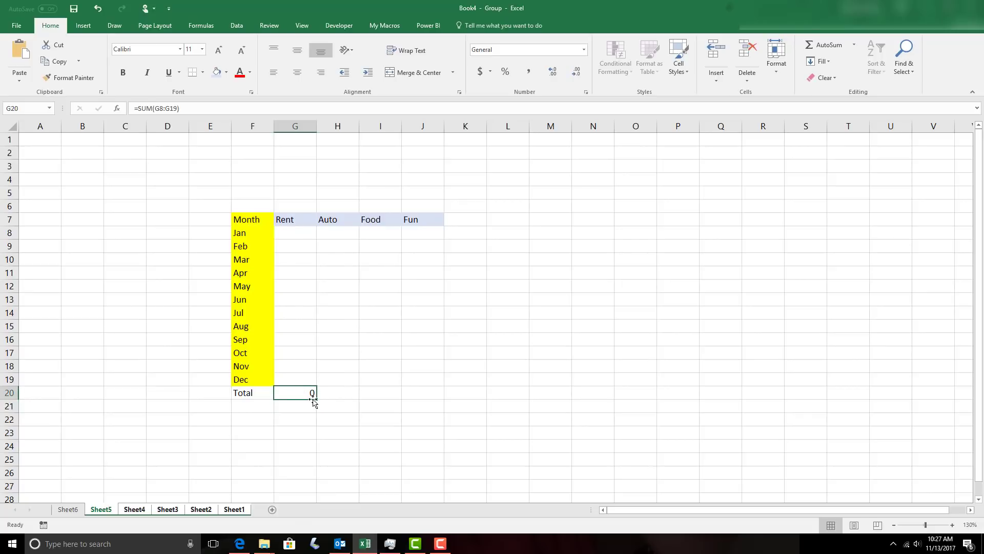
drag(317, 399, 434, 393)
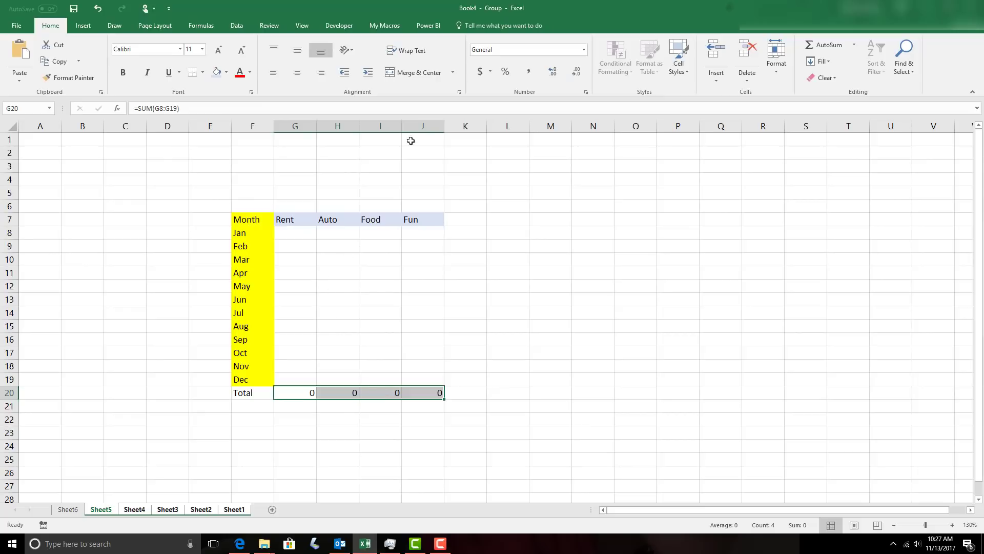
Format G20:J20 as Currency and widen columns G through J
click(583, 50)
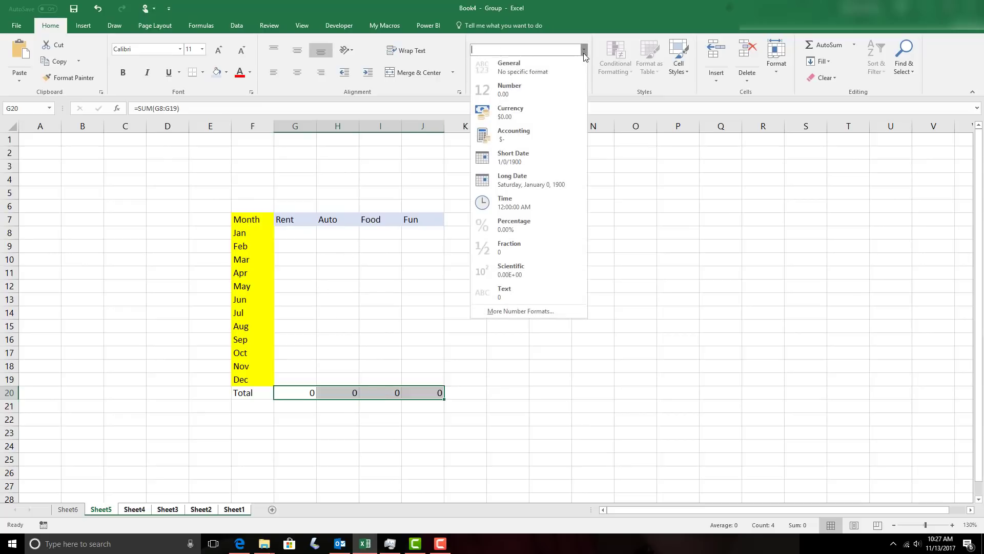
click(506, 117)
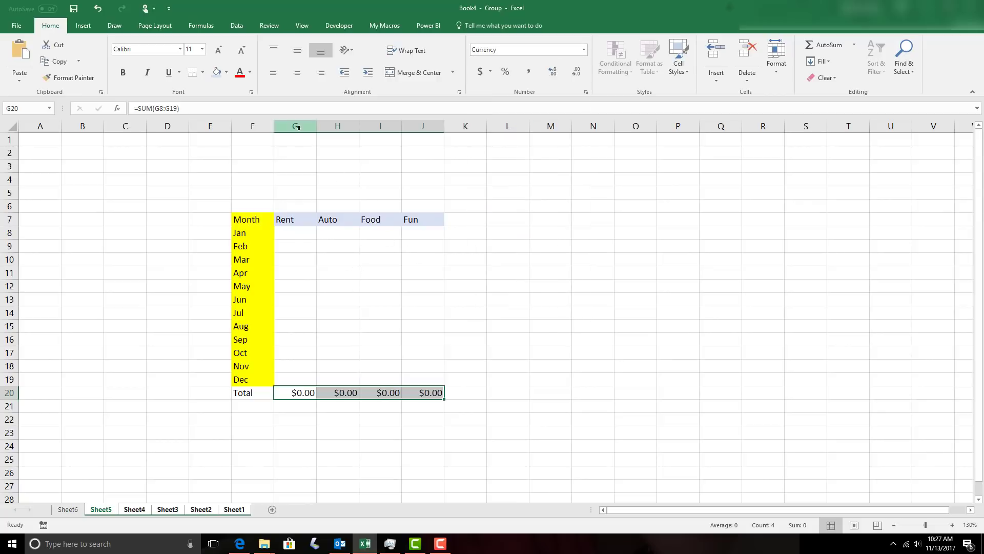
drag(296, 125, 436, 127)
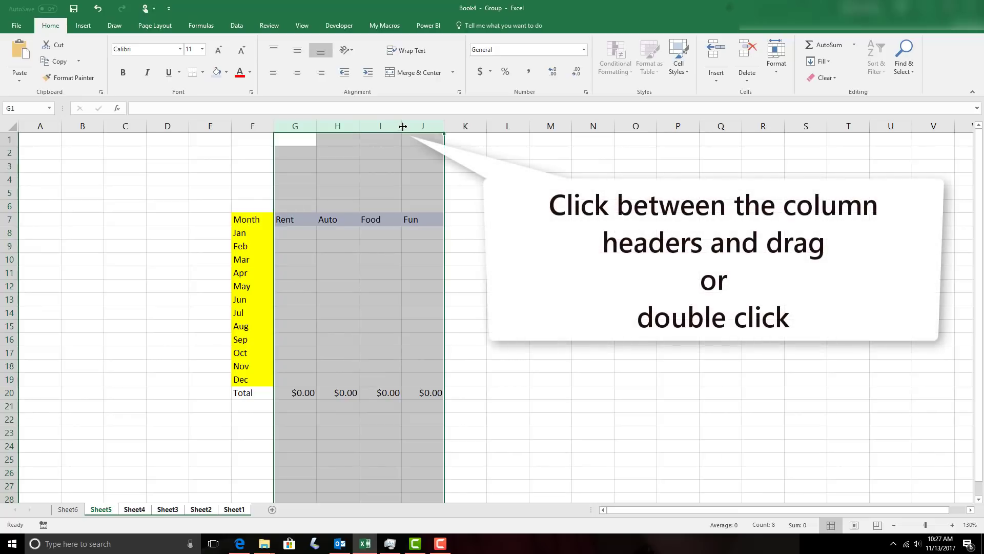
drag(402, 127, 413, 127)
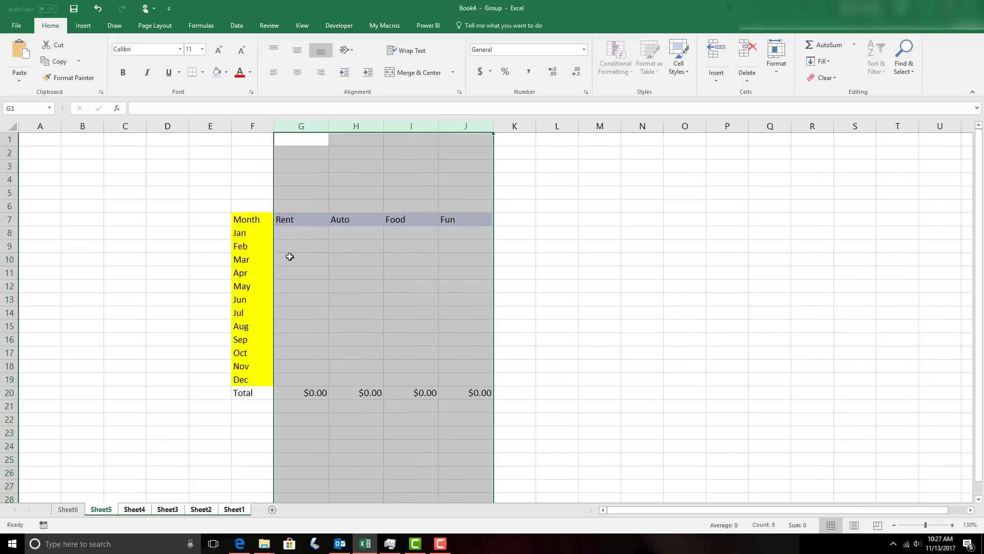
click(370, 233)
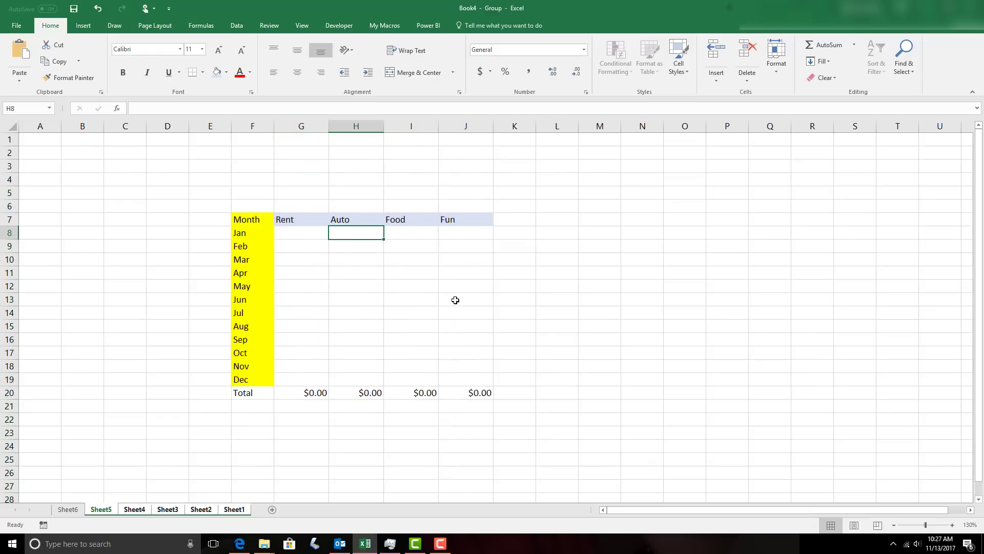
Enter =SUM(G20:J20) in K20 to add the four category totals
click(523, 392)
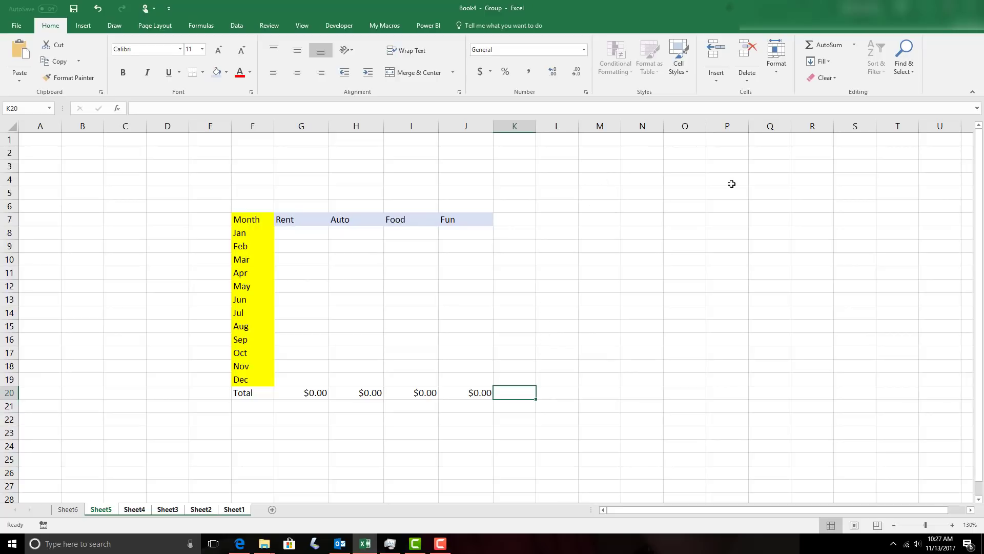
click(819, 44)
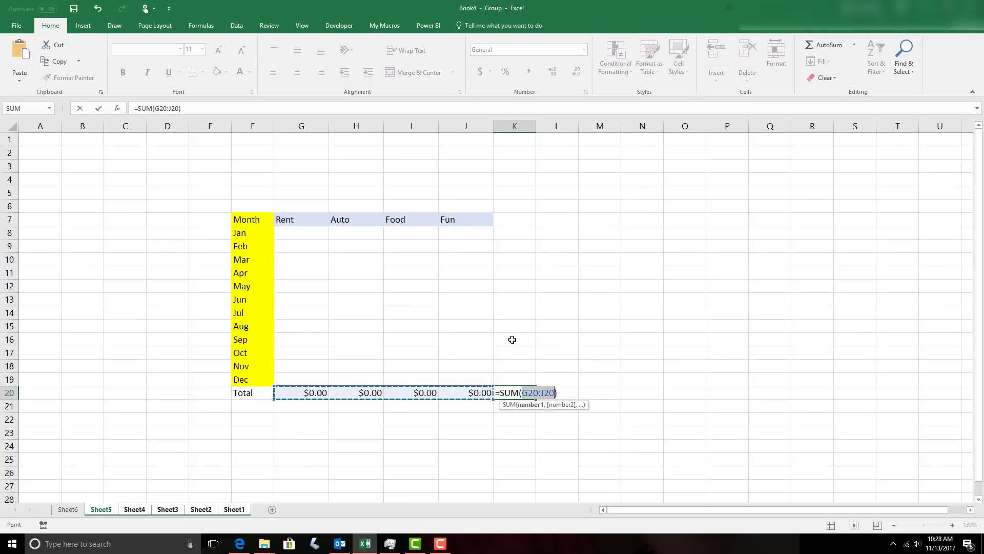
key(Return)
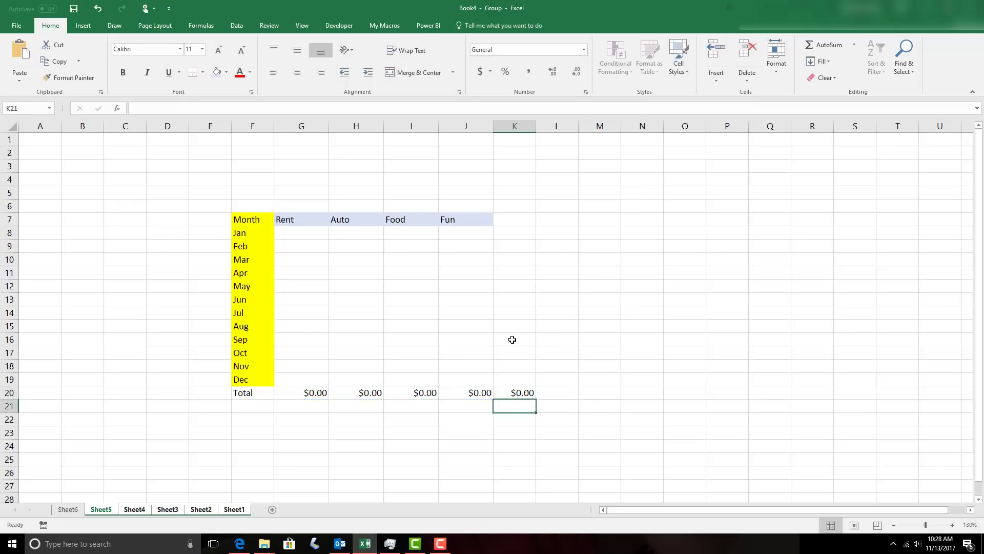
click(514, 392)
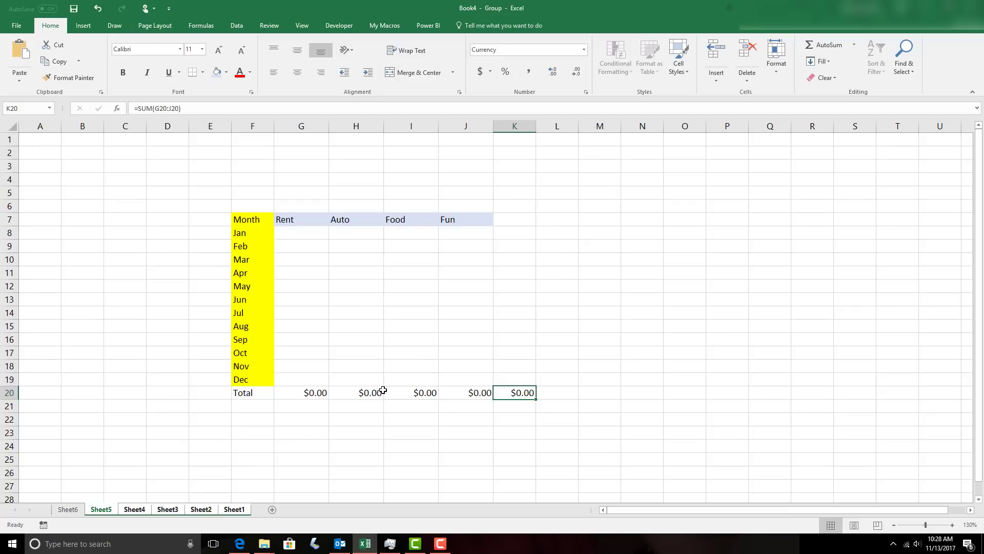
right_click(138, 511)
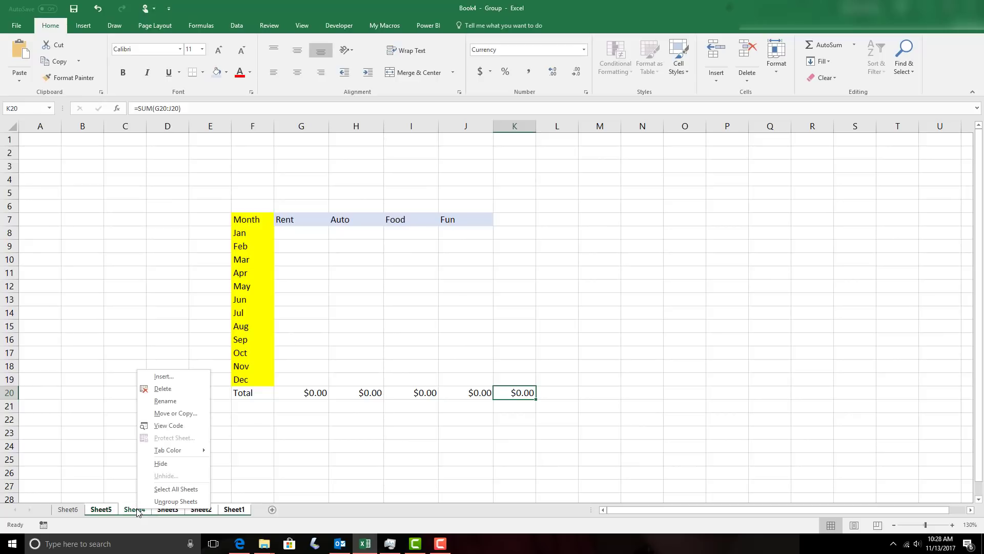
click(172, 501)
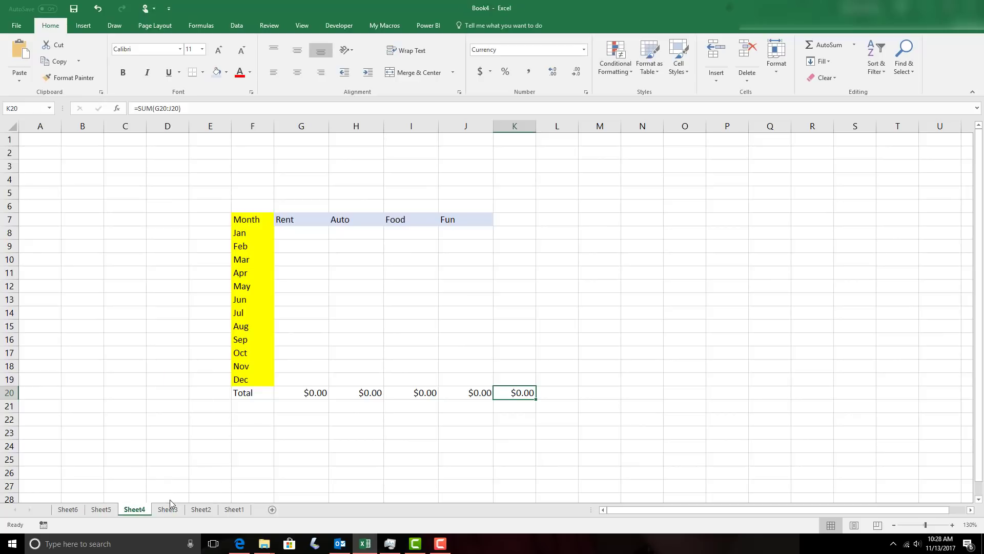
click(103, 510)
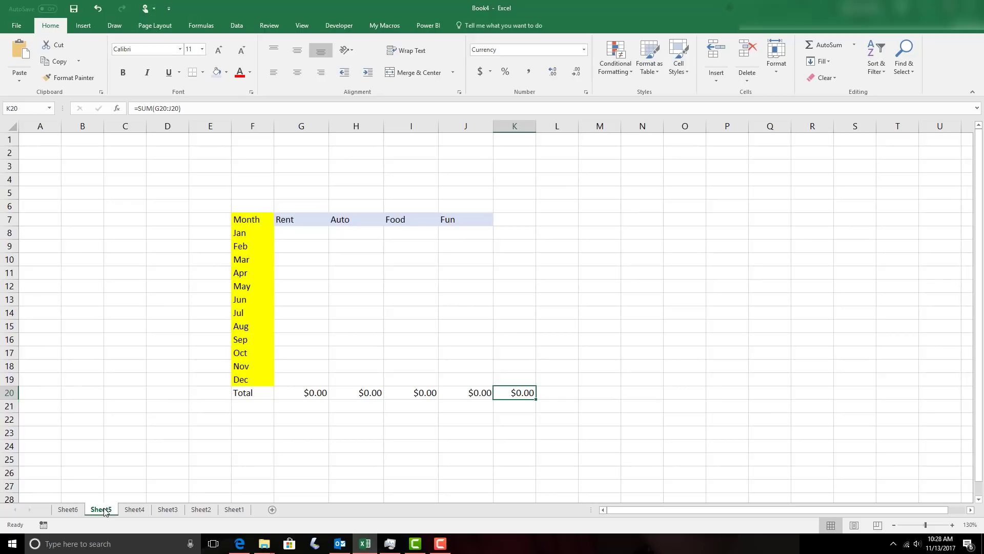
click(135, 510)
click(168, 510)
click(201, 510)
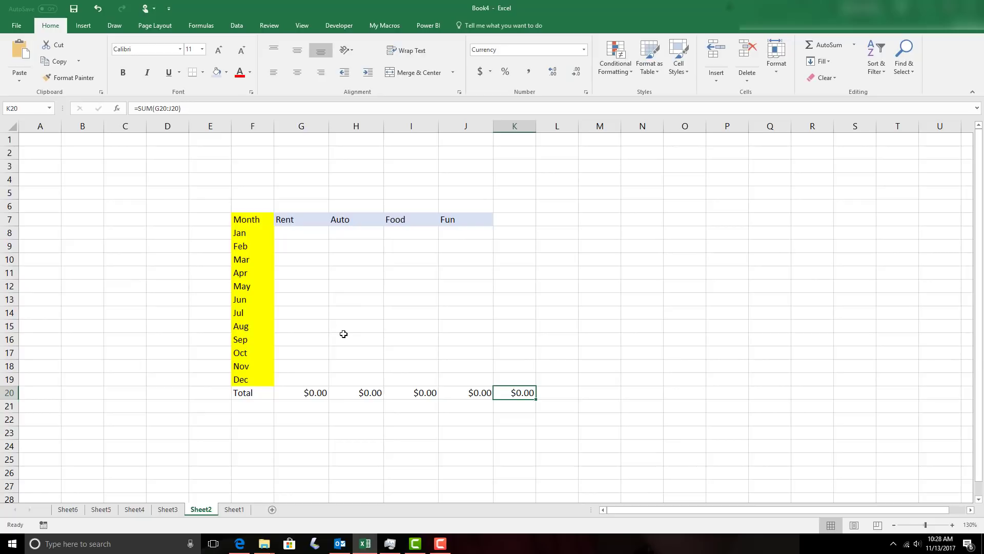
click(74, 511)
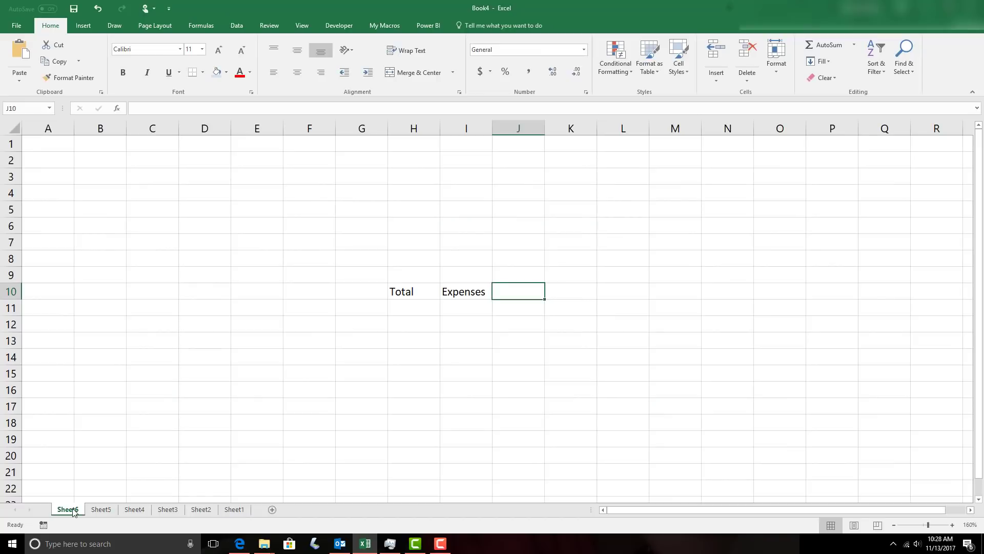
click(102, 514)
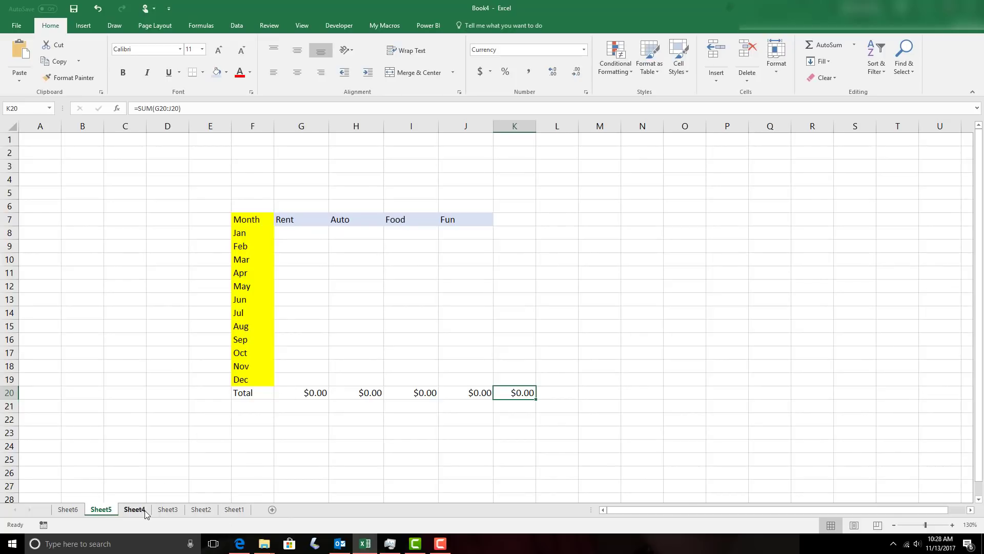
shift+click(236, 509)
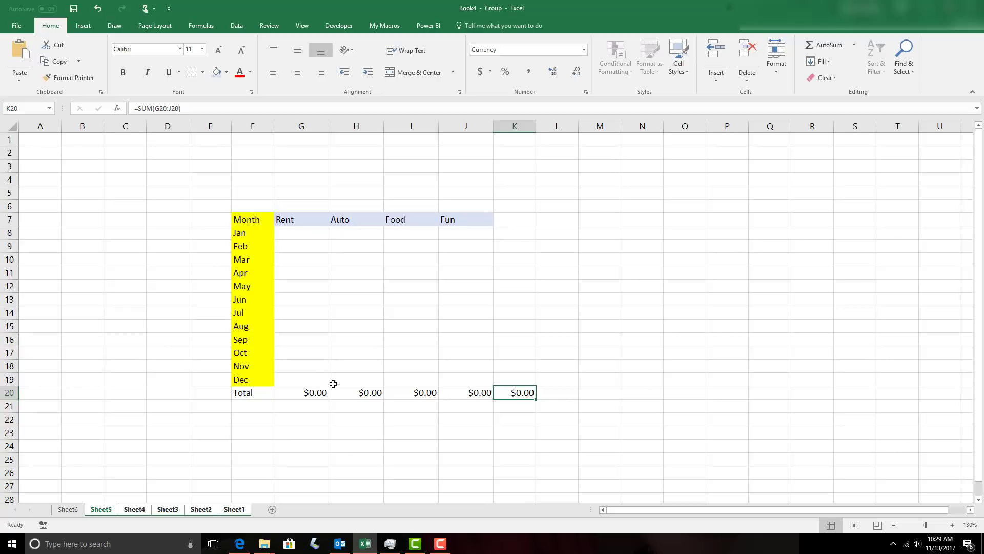
Enter the February Rent amount (1000) in G9 and Auto amount (500) in H9
click(303, 246)
text(1000)
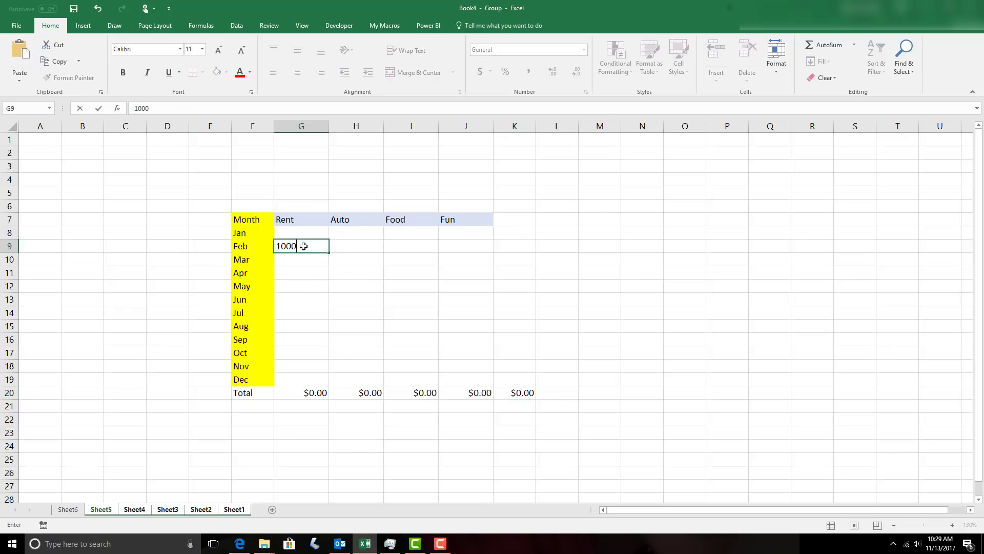
key(Return)
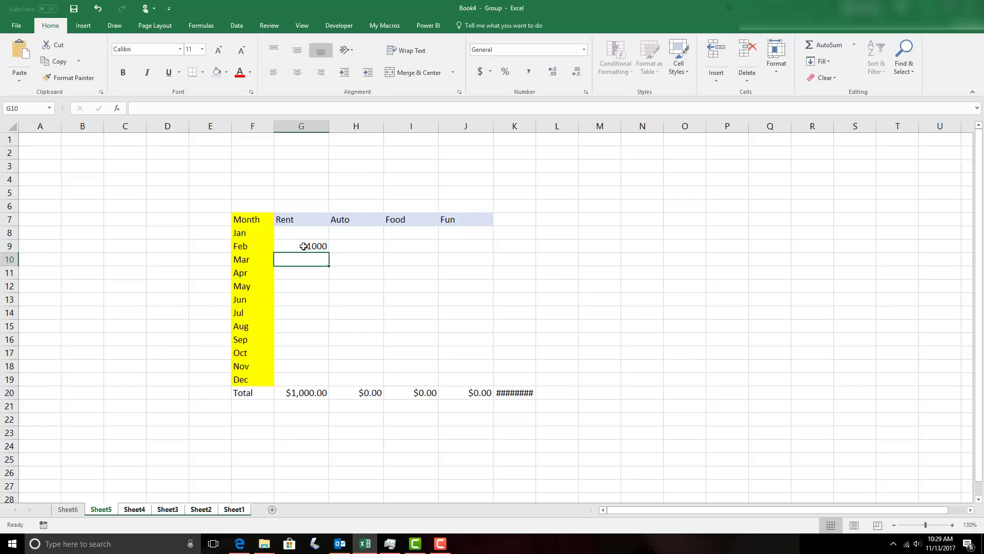
click(365, 248)
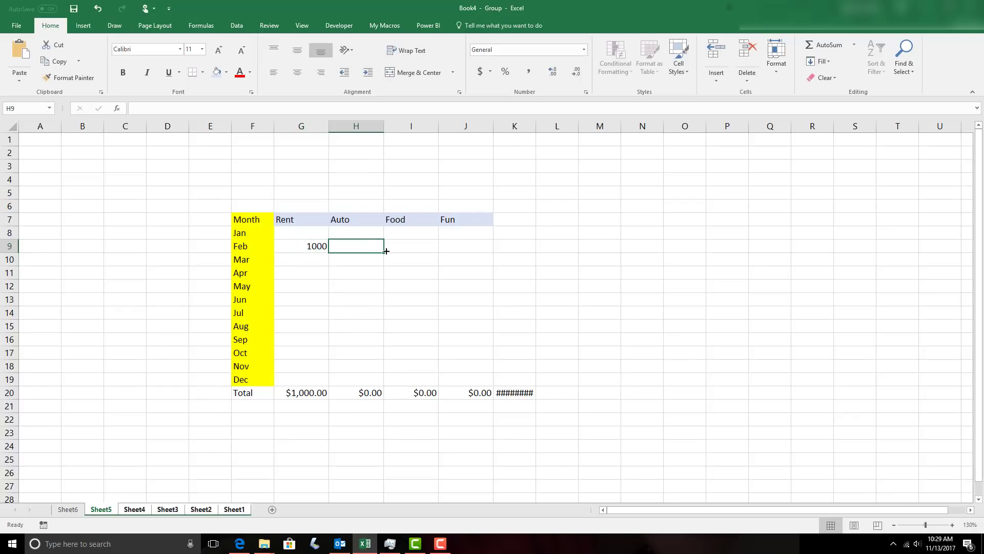
text(500)
key(Return)
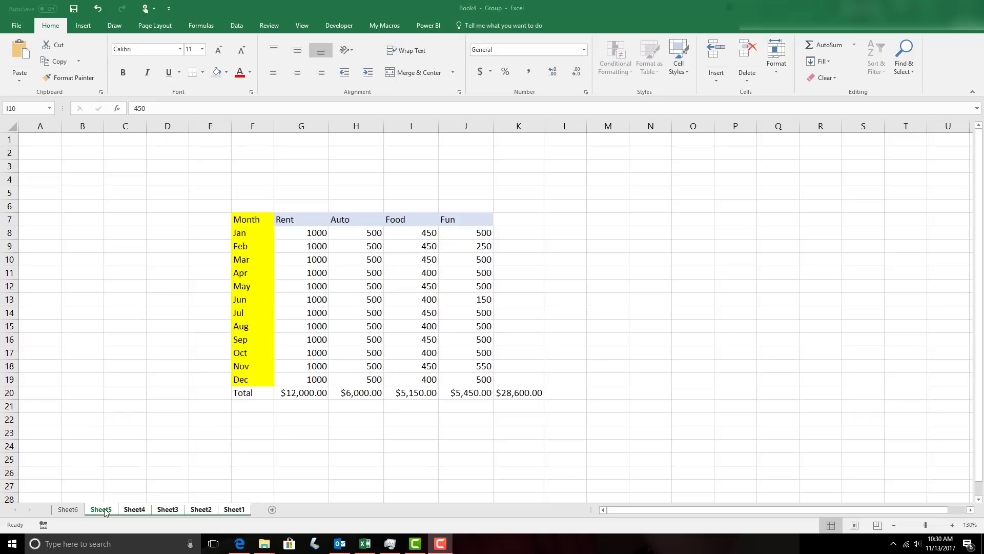
Ungroup the expense sheets and confirm Sheet2 and Sheet1 received the amounts, then view Sheet6
right_click(139, 510)
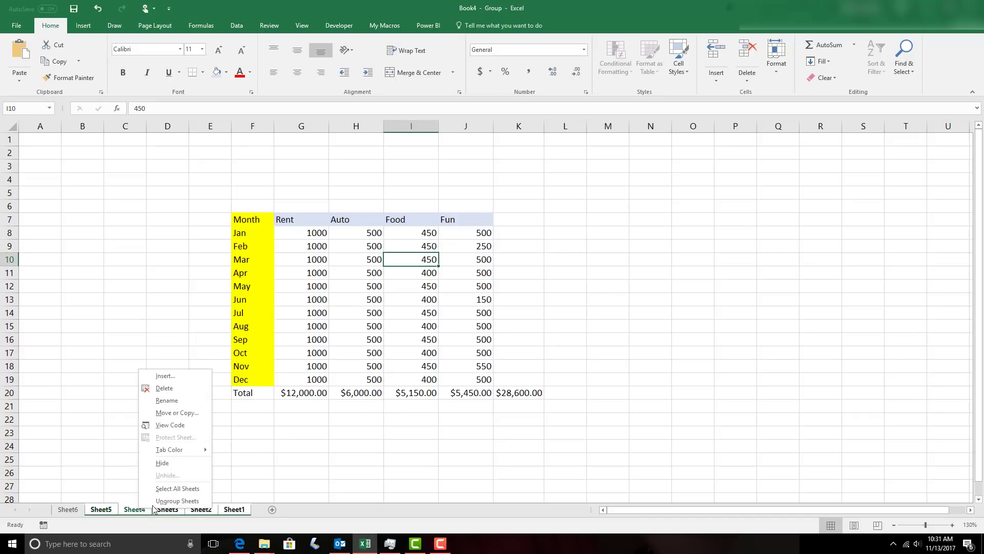
click(196, 500)
click(201, 509)
ctrl+click(234, 508)
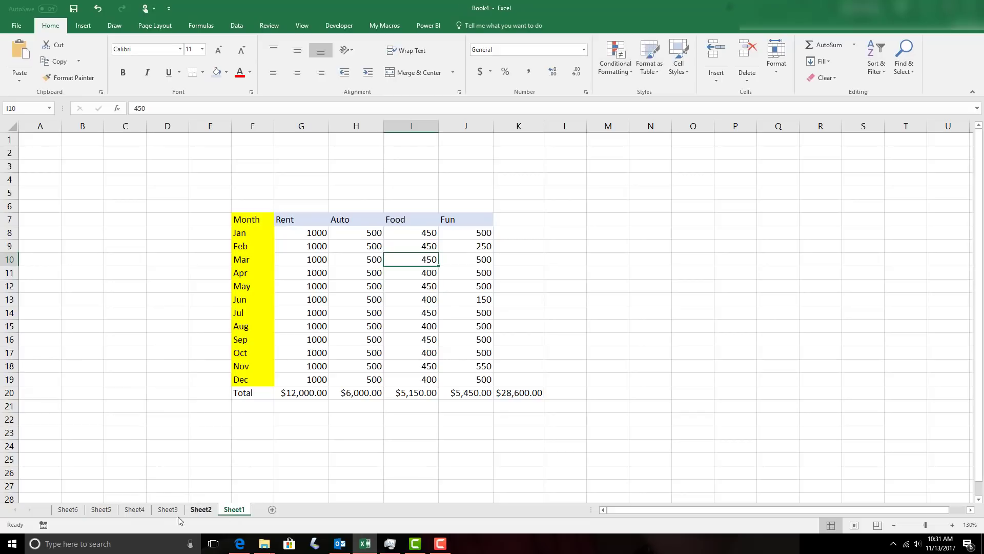
click(72, 510)
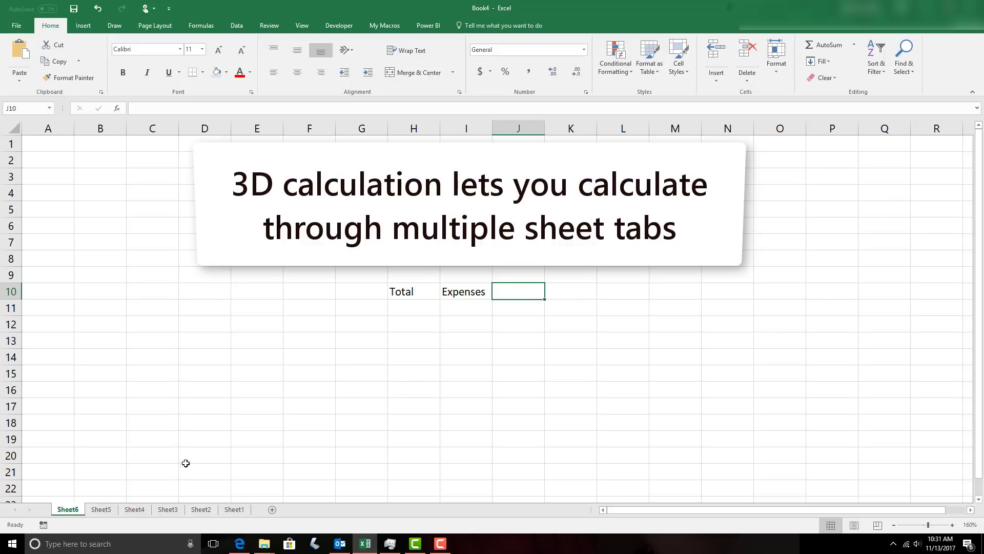
Verify the K20 grand totals on Sheet5 and Sheet3, then return to Sheet6
click(107, 510)
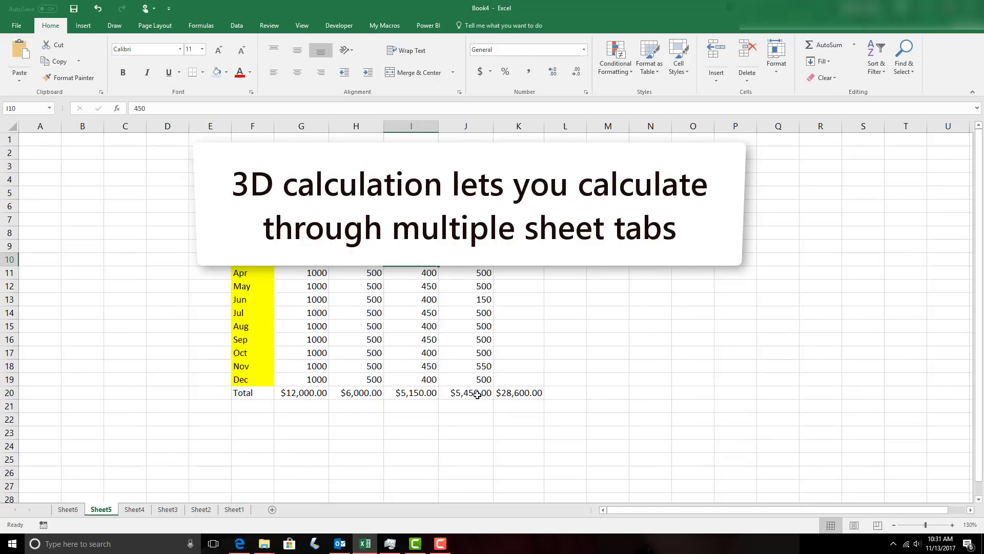
click(513, 394)
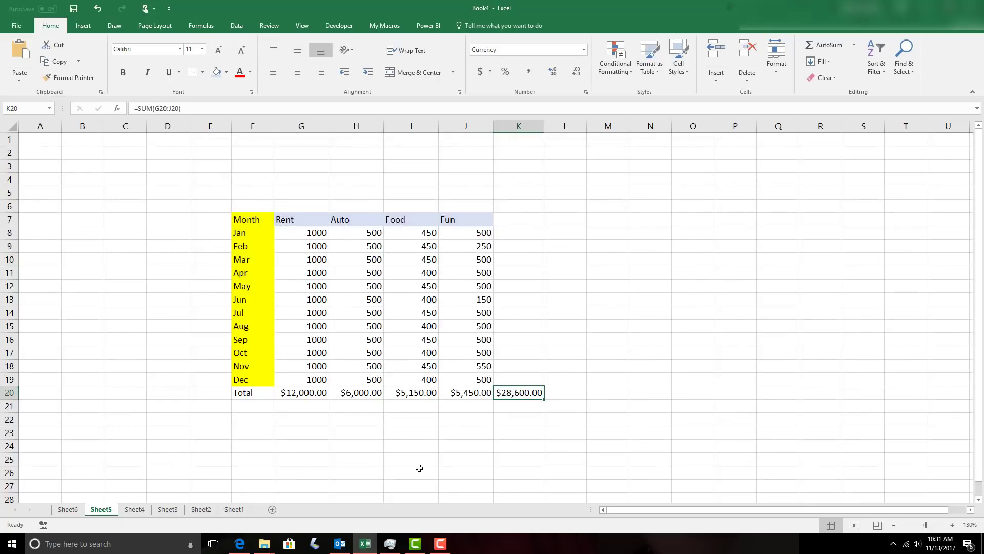
click(179, 509)
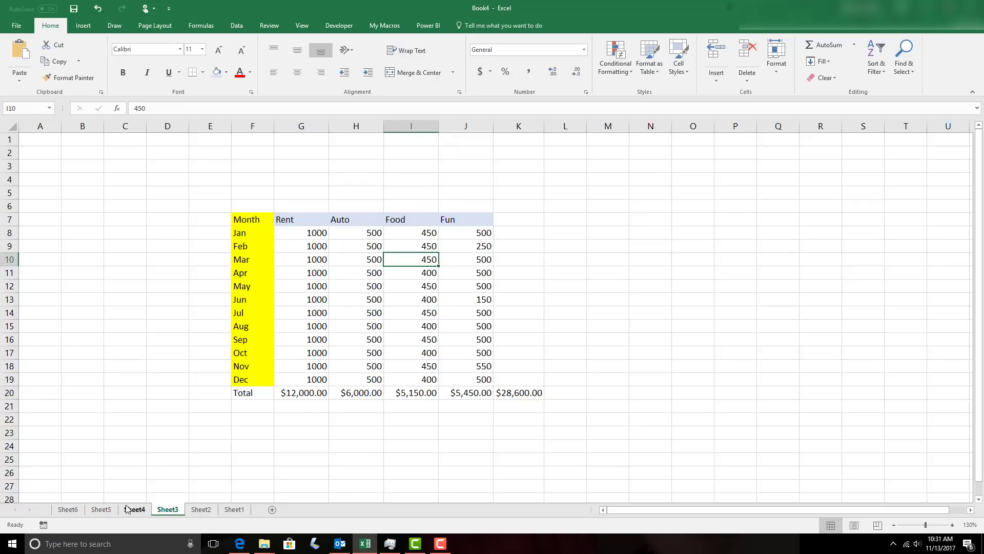
click(514, 393)
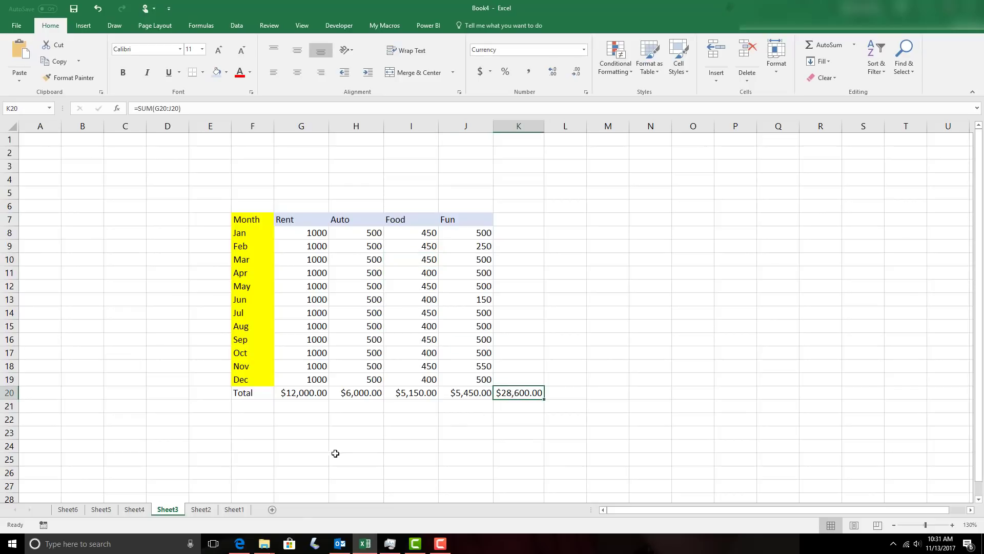
click(68, 509)
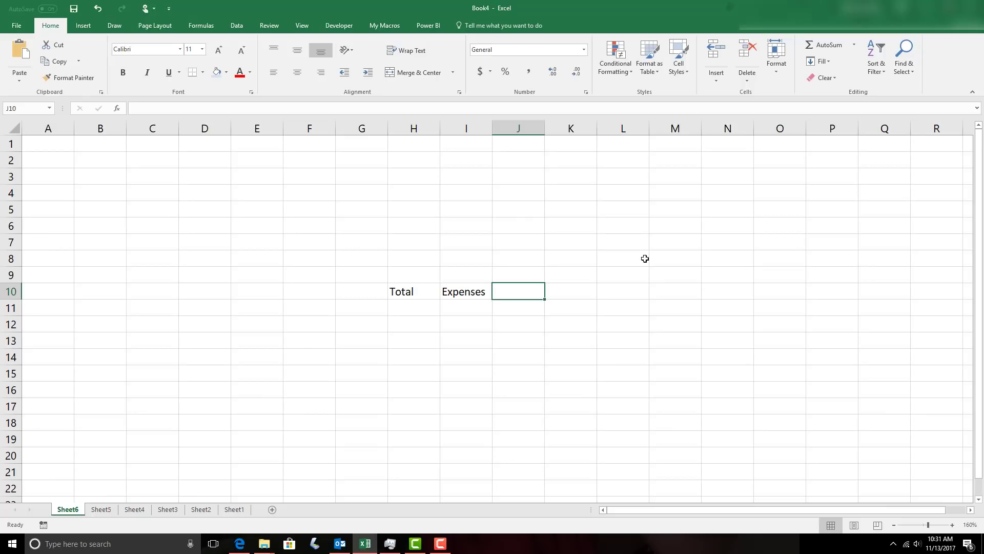
Enter =SUM(Sheet5:Sheet1!K20) in J10, giving 143000, and inspect the formula
text(=)
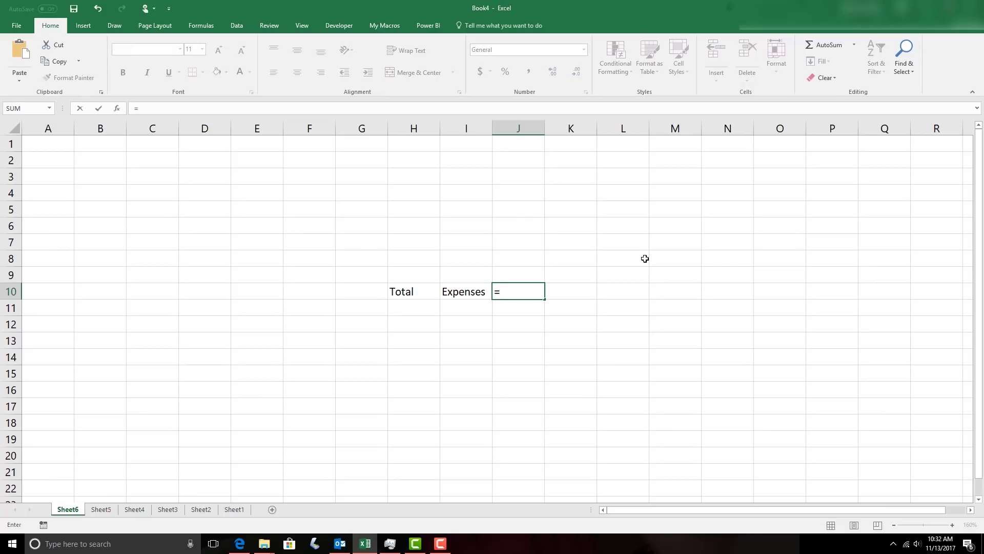
text(s)
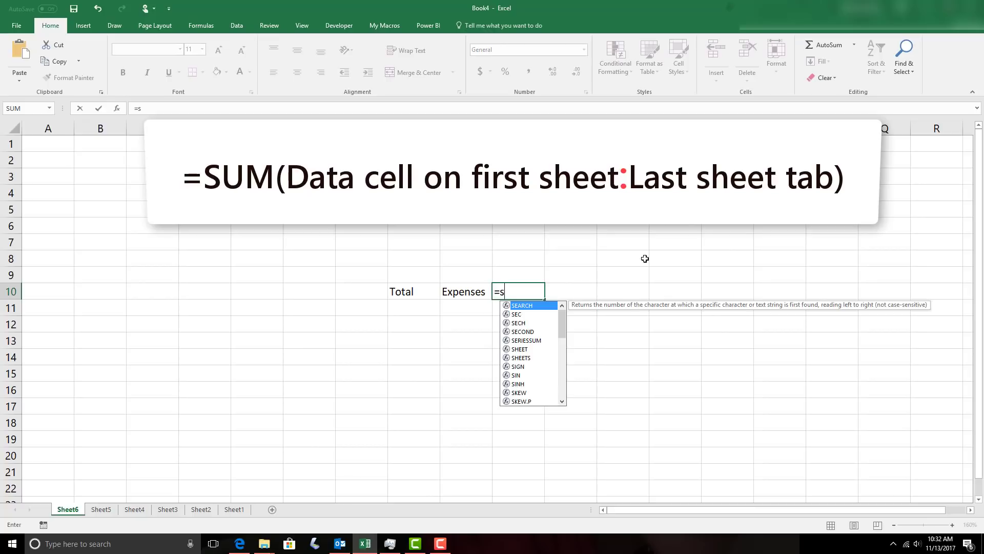
text(um)
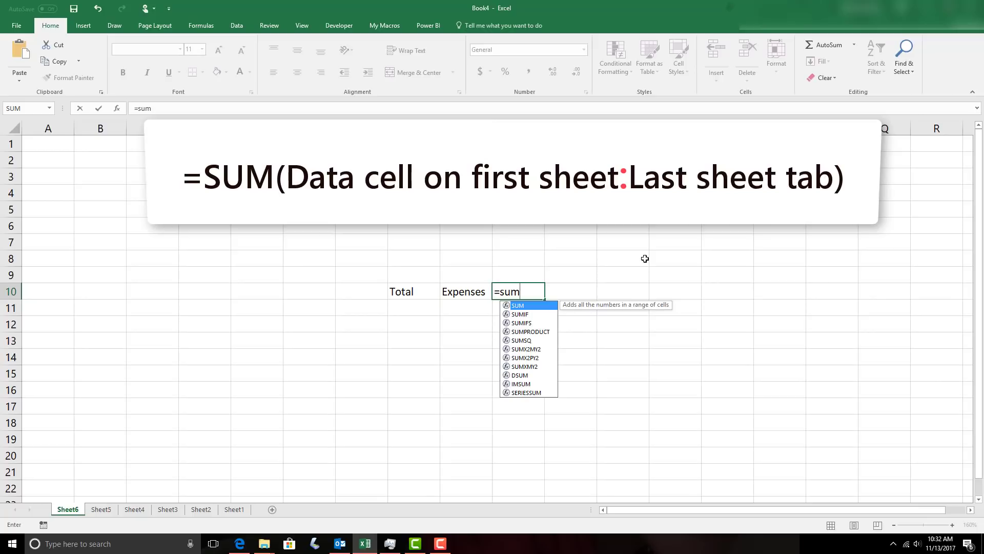
text(()
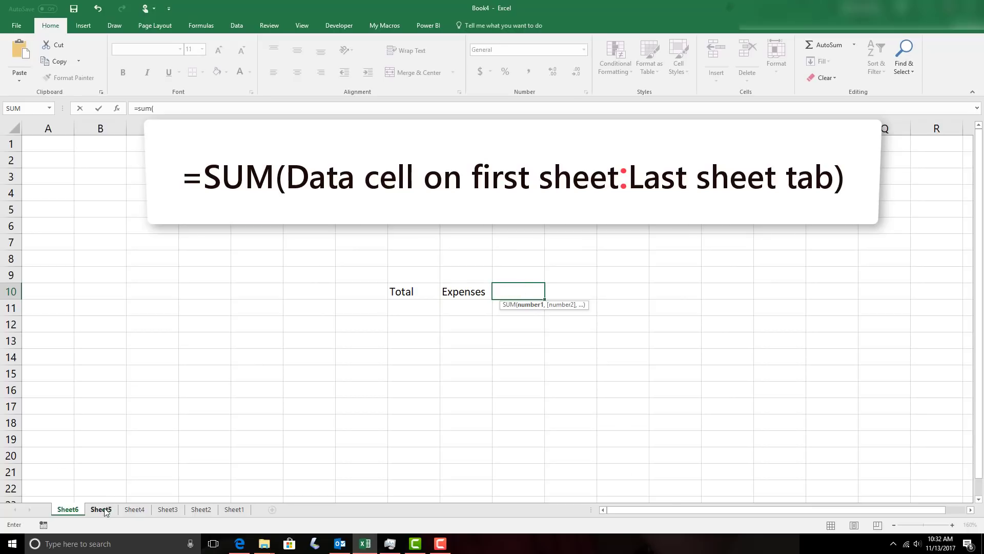
click(103, 511)
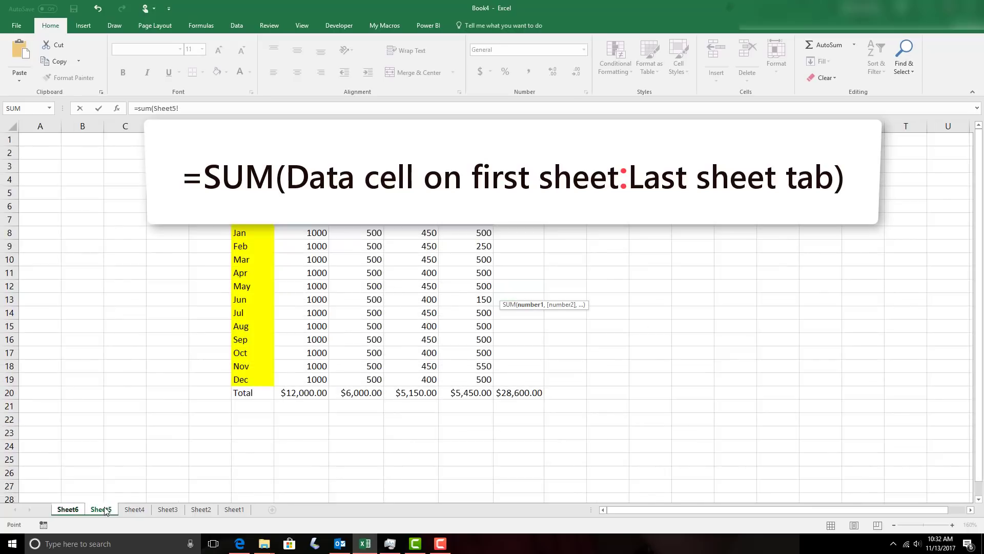
click(516, 393)
shift+click(236, 514)
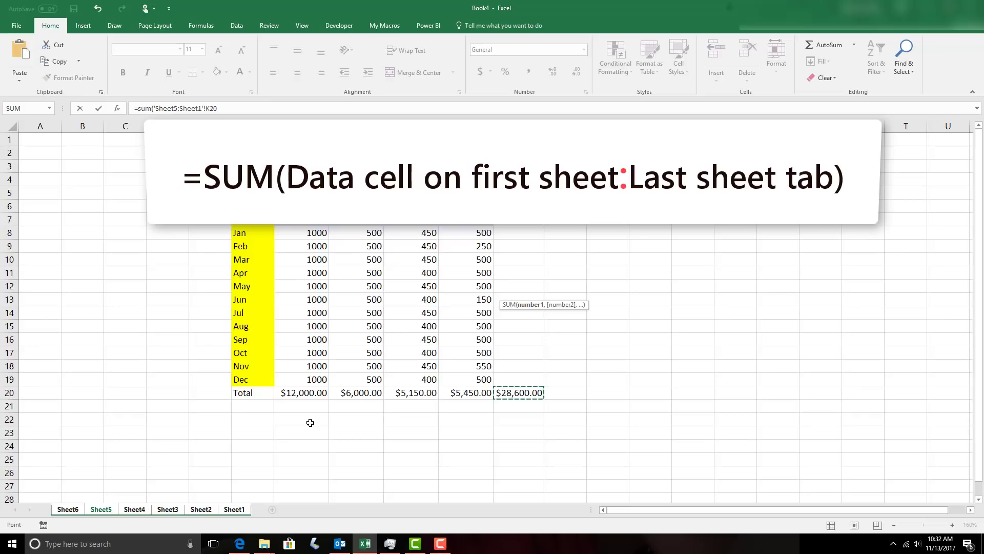
text())
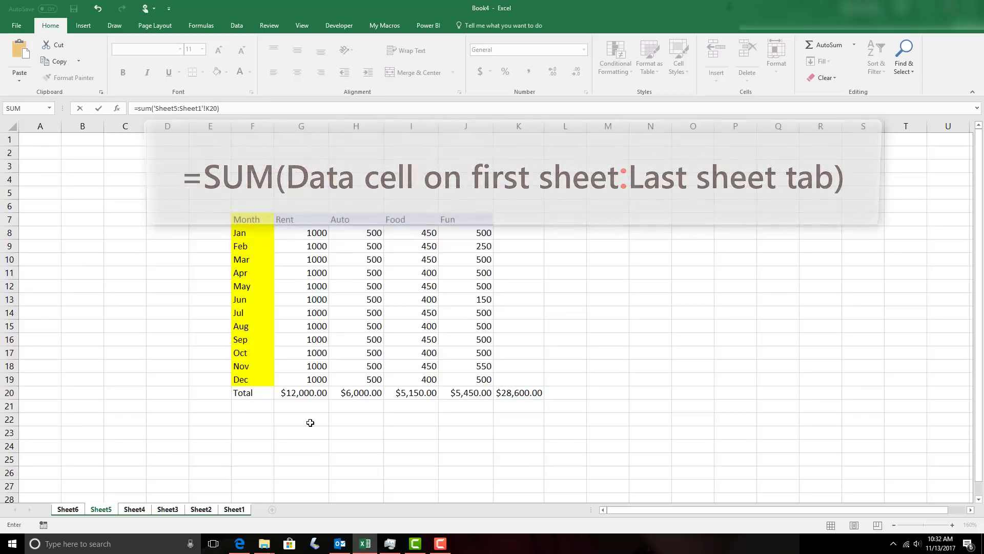
key(Return)
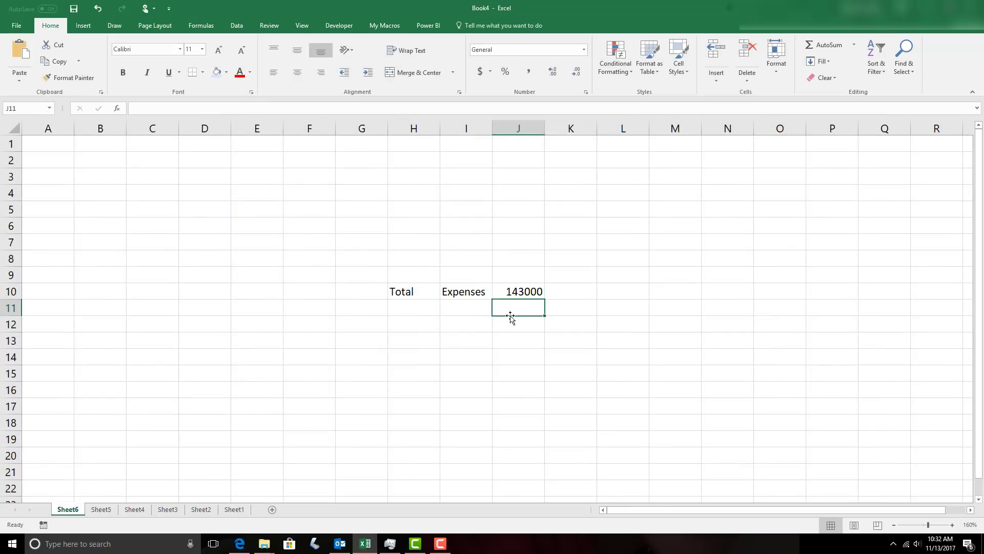
click(515, 293)
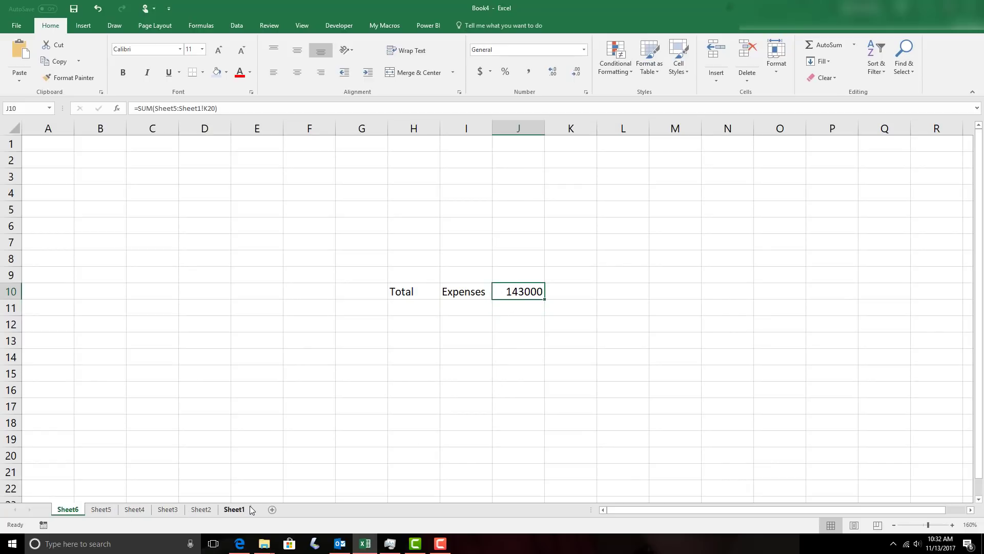
double_click(521, 291)
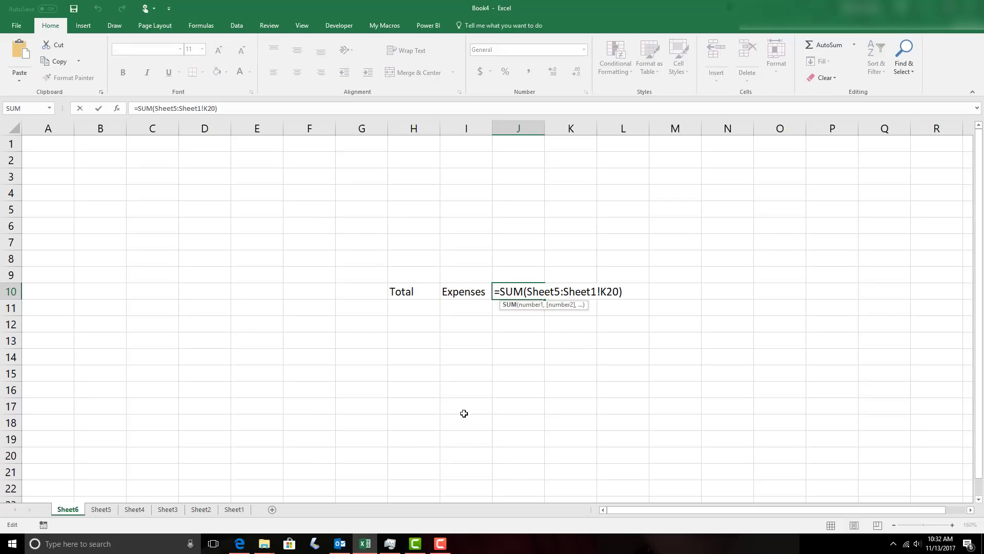